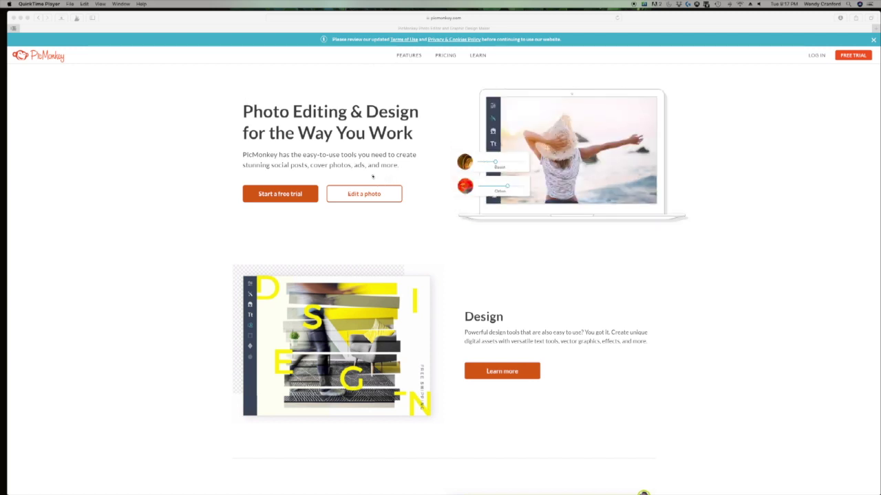
# Step: Start editing a photo from the home page and log in to the existing account with its saved e-mail and password
pyautogui.click(359, 200)
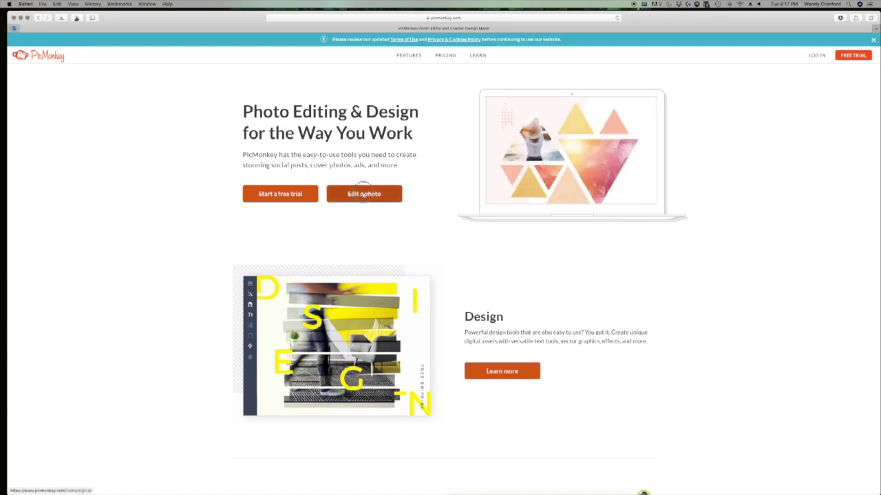
pyautogui.click(364, 194)
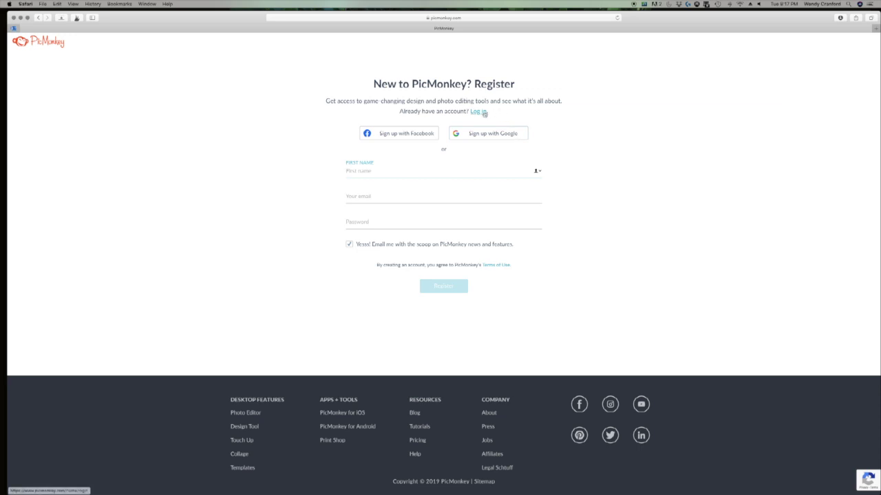
pyautogui.click(479, 111)
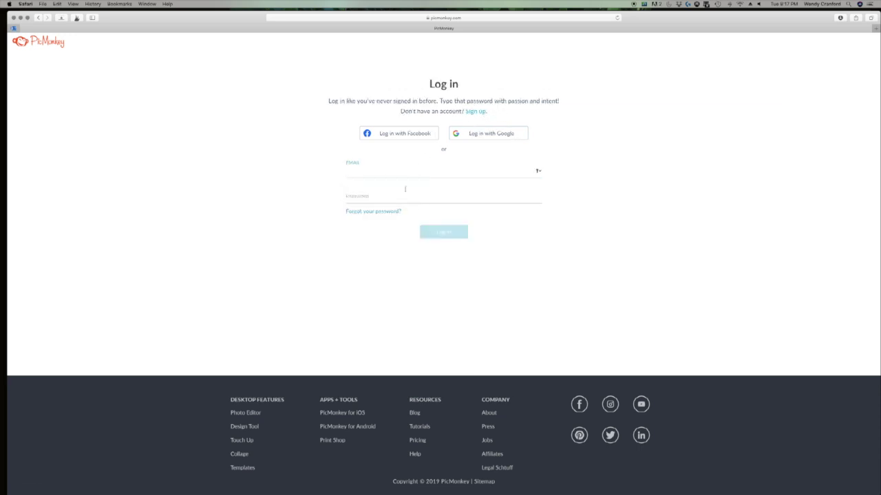
pyautogui.click(405, 188)
pyautogui.press('Return')
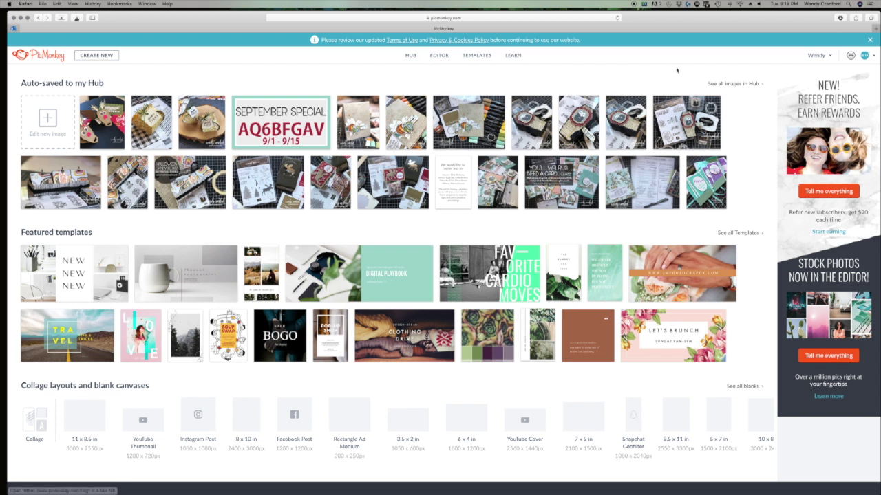
# Step: Open the site in a second browser tab, log out of the account there and bring up the pricing page
pyautogui.click(851, 56)
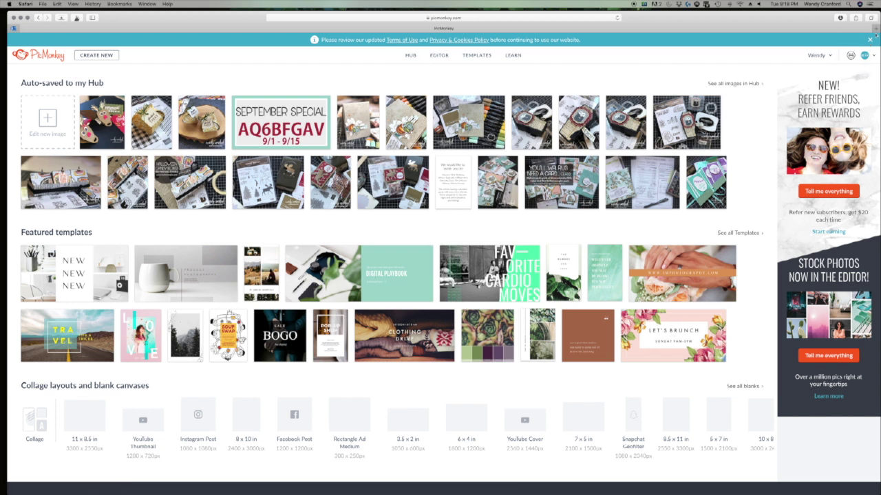
pyautogui.press('super+l')
pyautogui.write('pin')
pyautogui.press('Return')
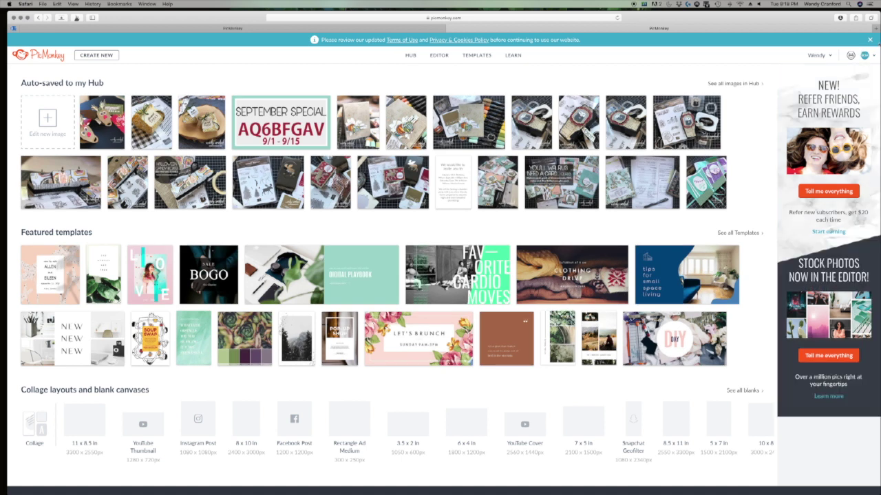
pyautogui.click(872, 58)
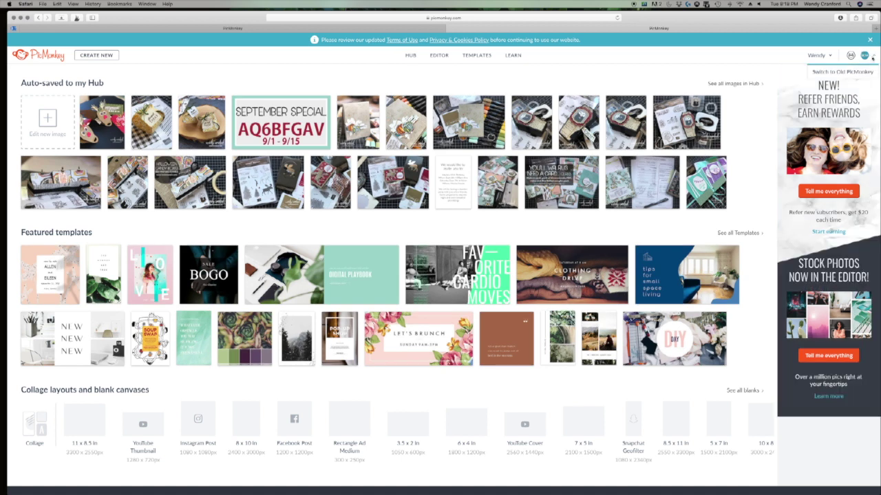
pyautogui.click(829, 56)
pyautogui.click(798, 112)
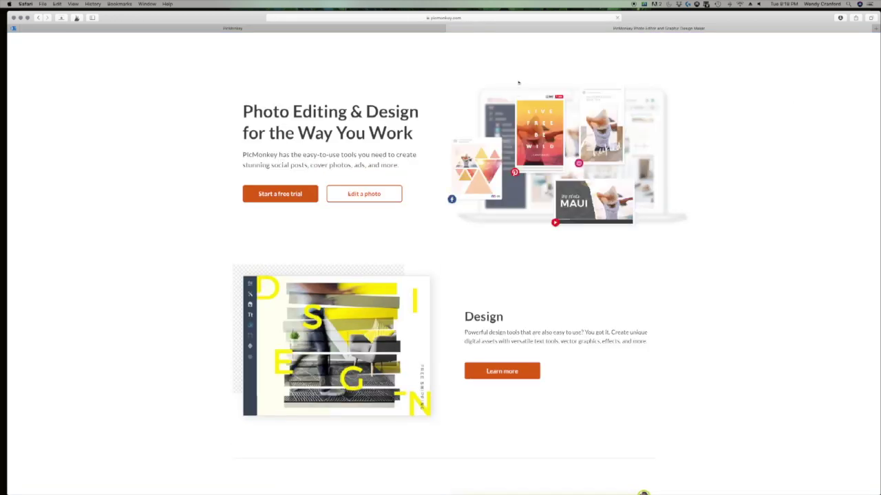
pyautogui.click(444, 56)
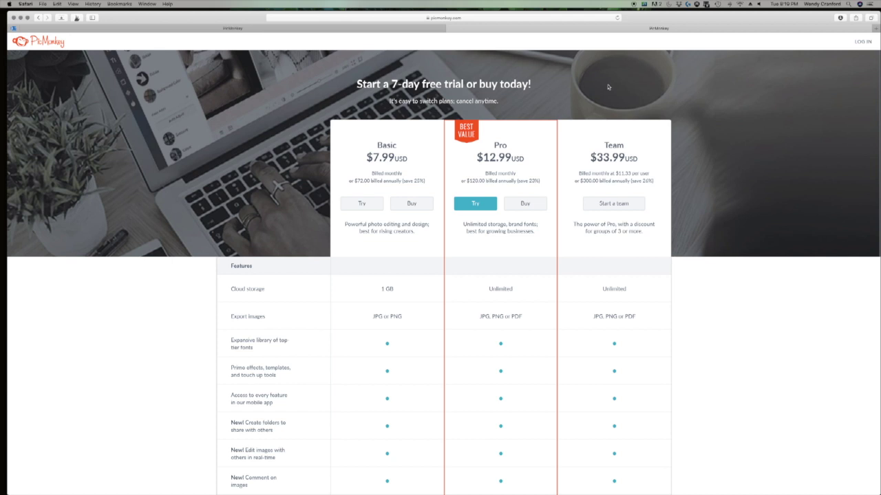
# Step: Compare the prices and features of the Basic, Pro and Team plans, read the FAQ, and return to the logged-in hub
pyautogui.scroll(-5, 441, 204)
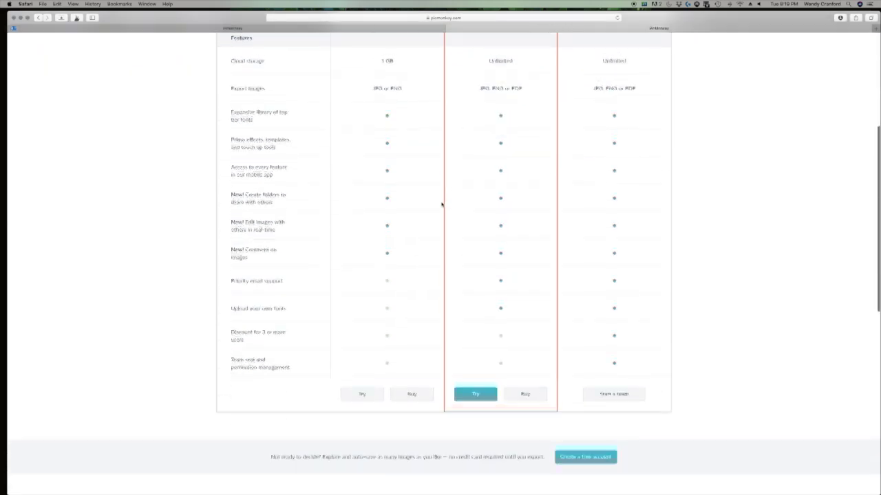
pyautogui.scroll(-2, 441, 204)
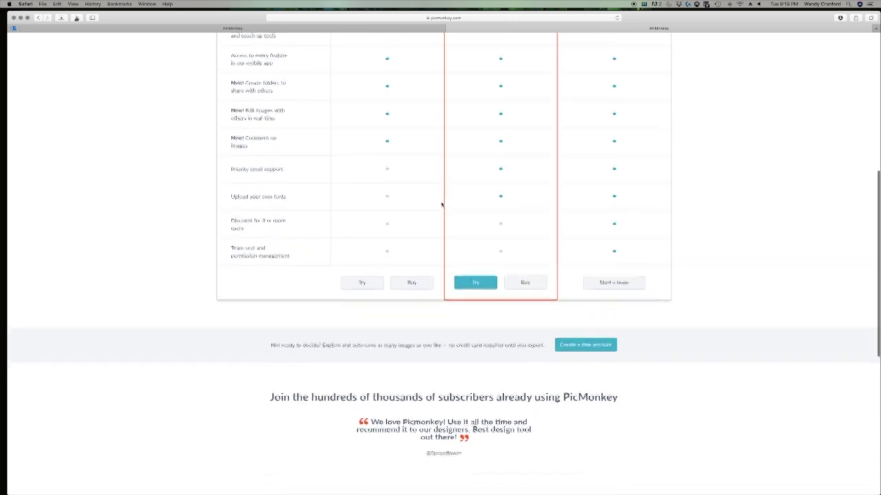
pyautogui.scroll(-4, 441, 204)
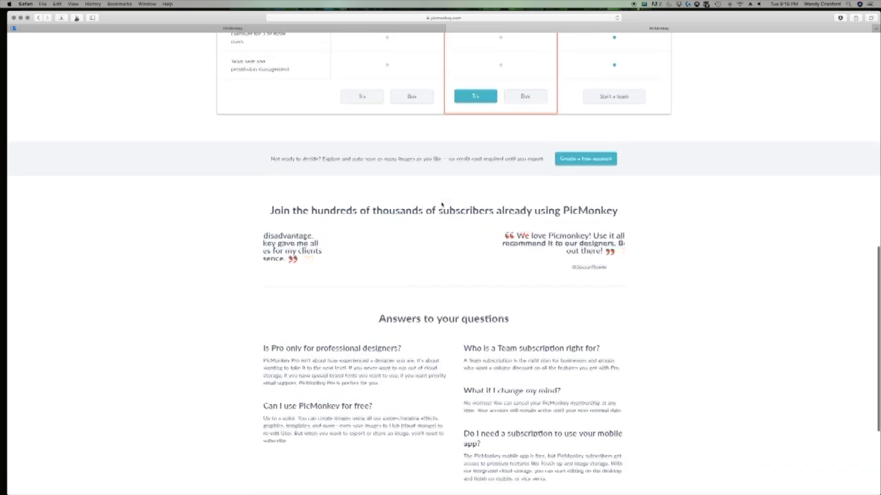
pyautogui.scroll(-1, 441, 204)
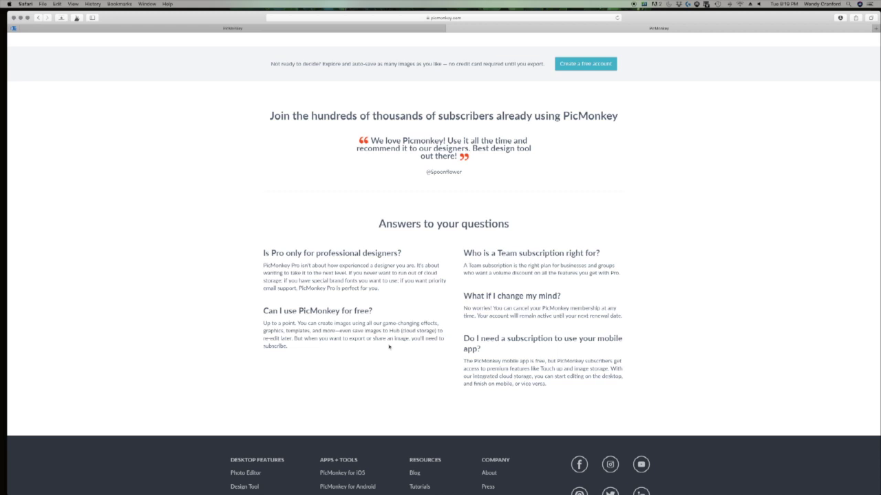
pyautogui.scroll(8, 389, 346)
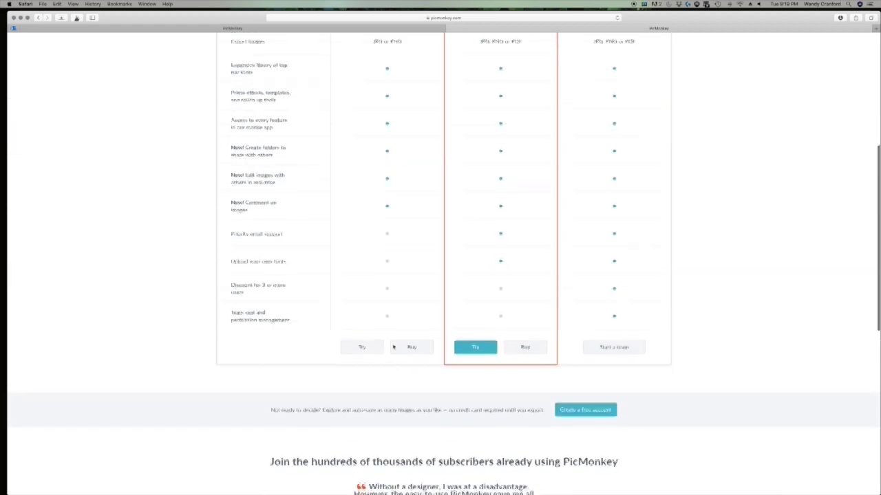
pyautogui.scroll(5, 393, 346)
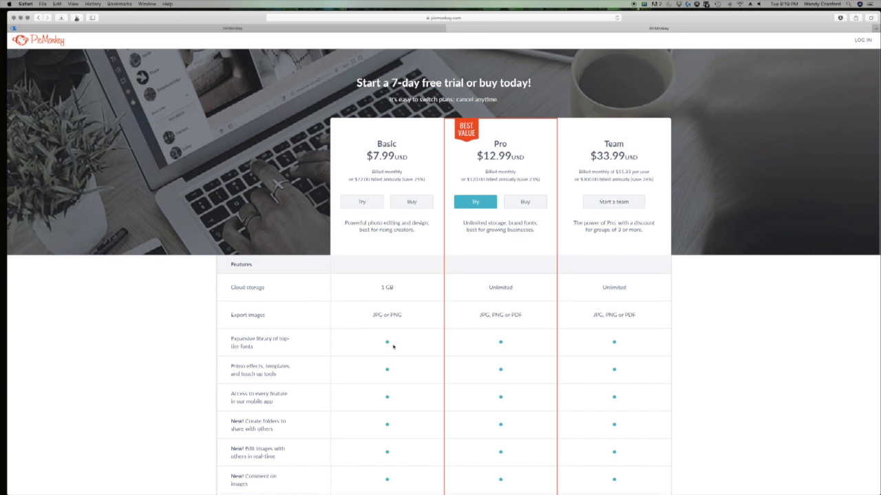
pyautogui.scroll(-5, 393, 347)
pyautogui.scroll(-2, 392, 347)
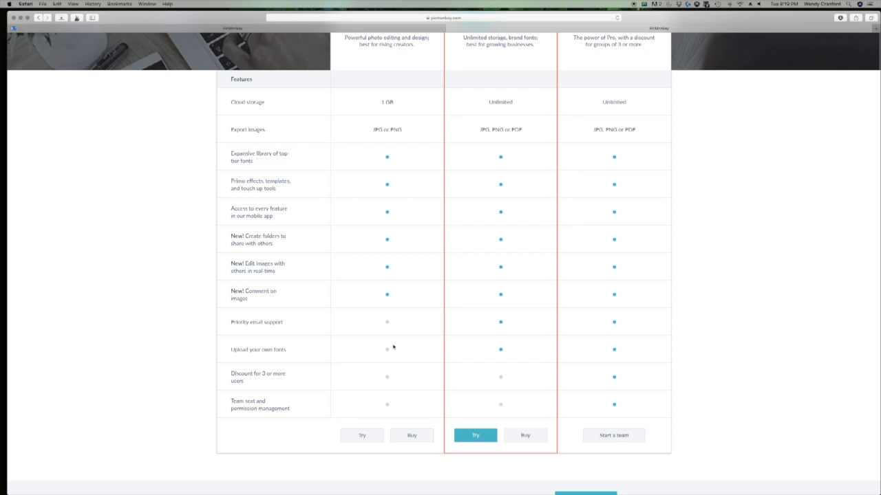
pyautogui.scroll(7, 392, 347)
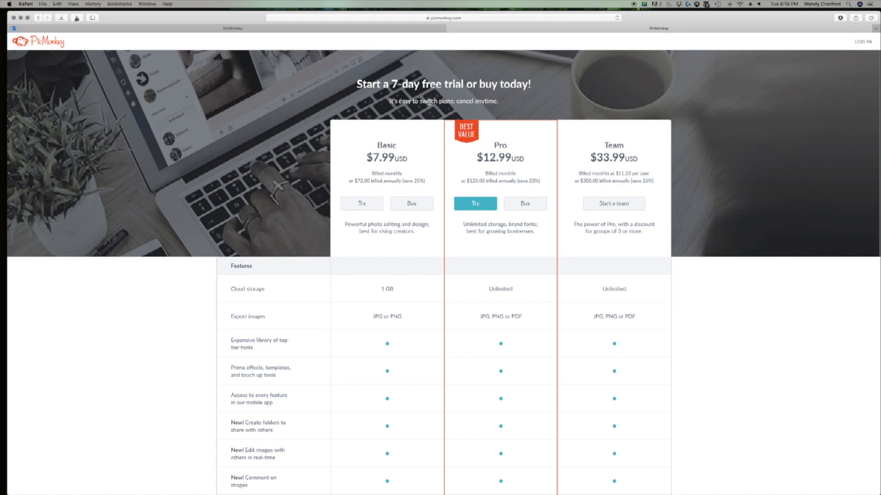
pyautogui.click(450, 29)
# Step: Start a new image from the photo of bell peppers in a wooden crate in the computer's Photos library
pyautogui.moveTo(636, 104)
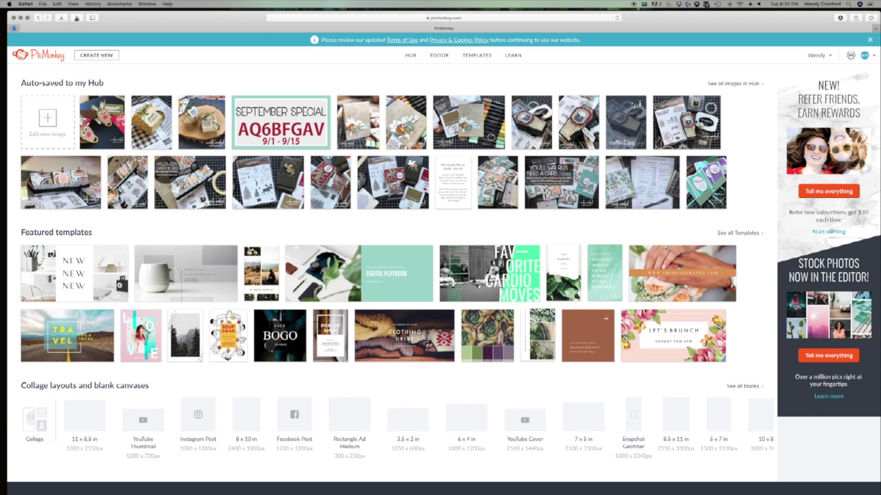
pyautogui.moveTo(259, 97)
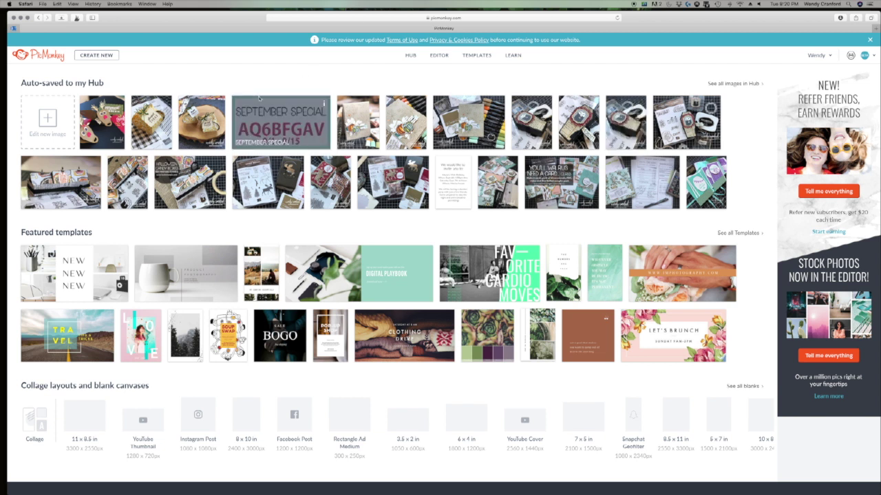
pyautogui.click(98, 55)
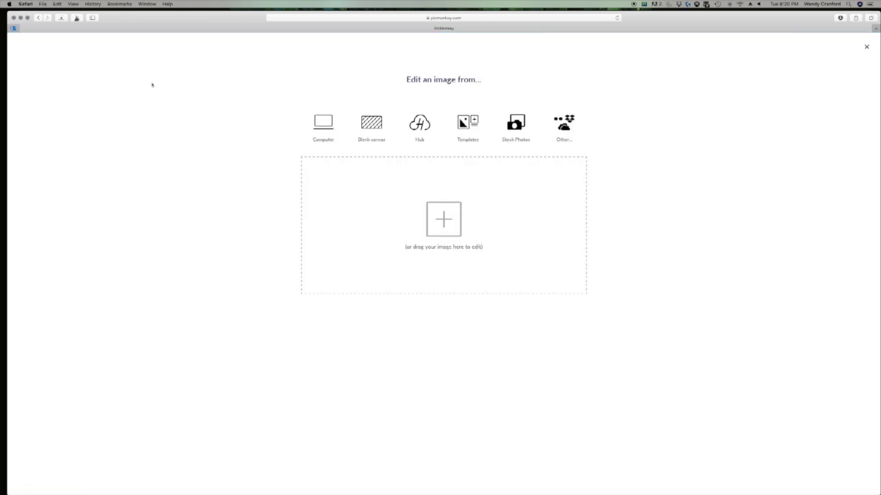
pyautogui.click(445, 219)
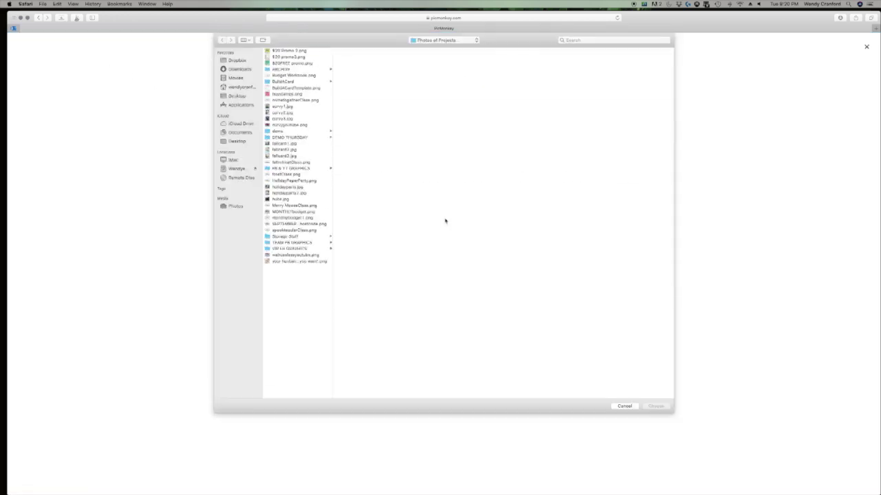
pyautogui.click(247, 207)
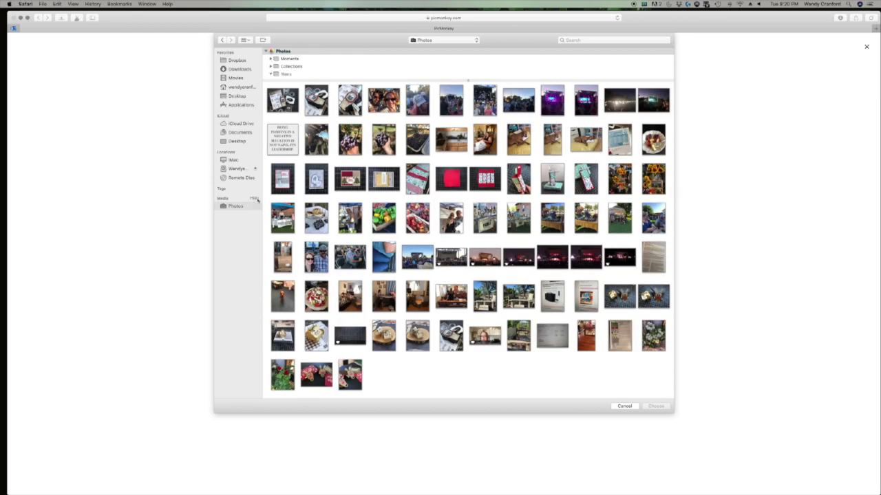
pyautogui.click(389, 218)
pyautogui.click(660, 406)
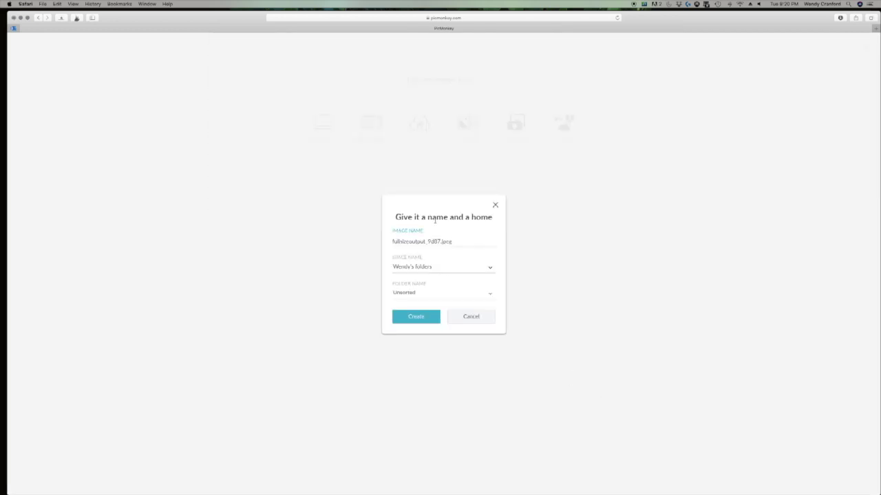
# Step: Name the new image veggies and create it in the Unsorted folder
pyautogui.moveTo(440, 240); pyautogui.dragTo(385, 234)
pyautogui.write('veggies')
pyautogui.click(426, 316)
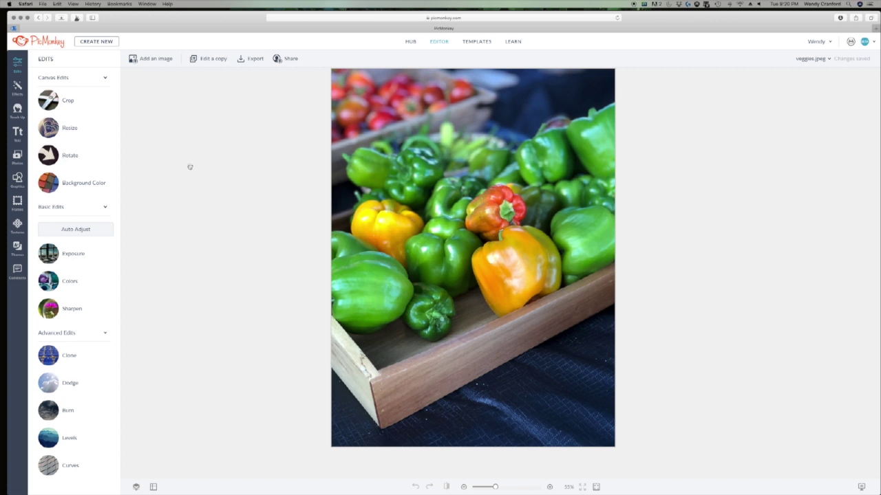
# Step: Try the white watermark with the Stampin' Up! line from Downloads over the photo's lower-right area, and delete it
pyautogui.click(163, 57)
pyautogui.click(444, 219)
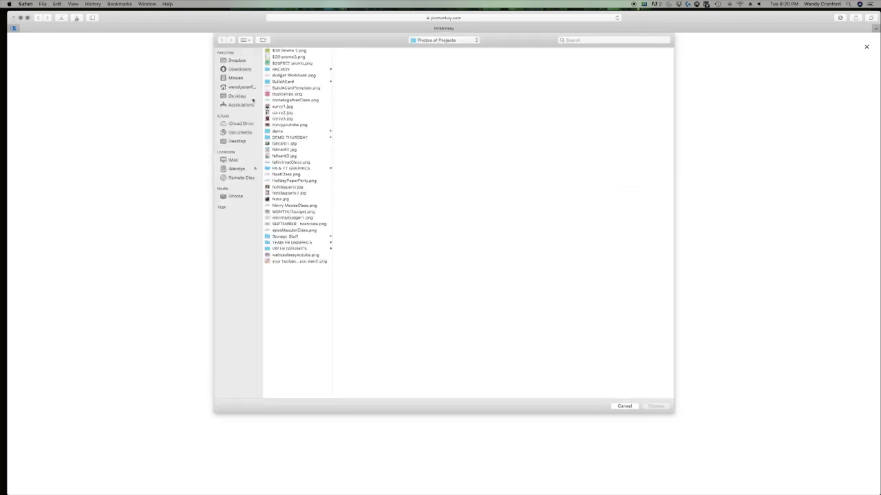
pyautogui.click(239, 69)
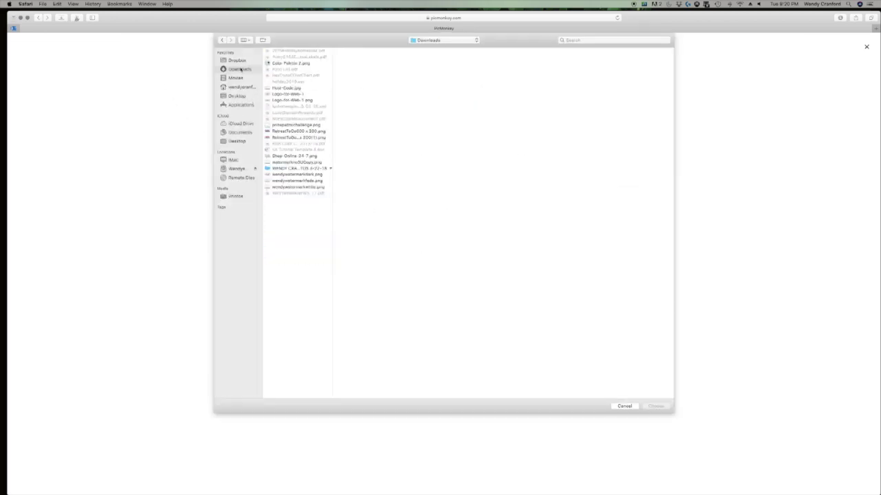
pyautogui.click(315, 188)
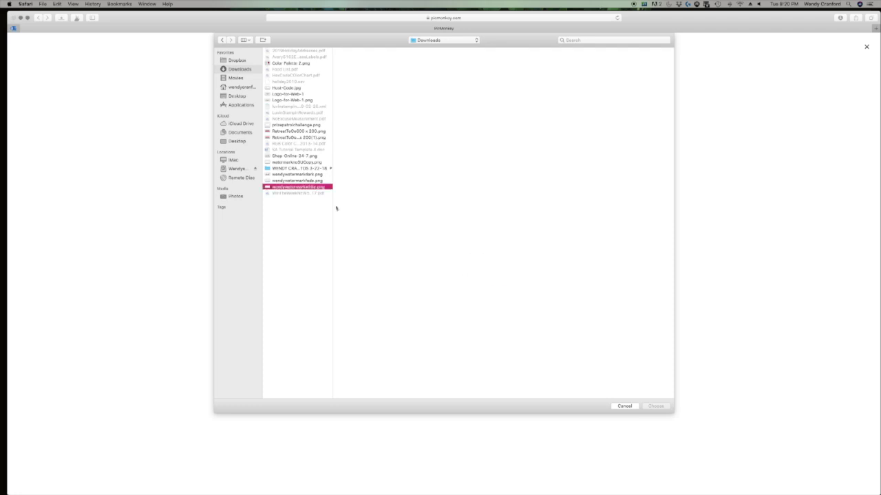
pyautogui.click(655, 405)
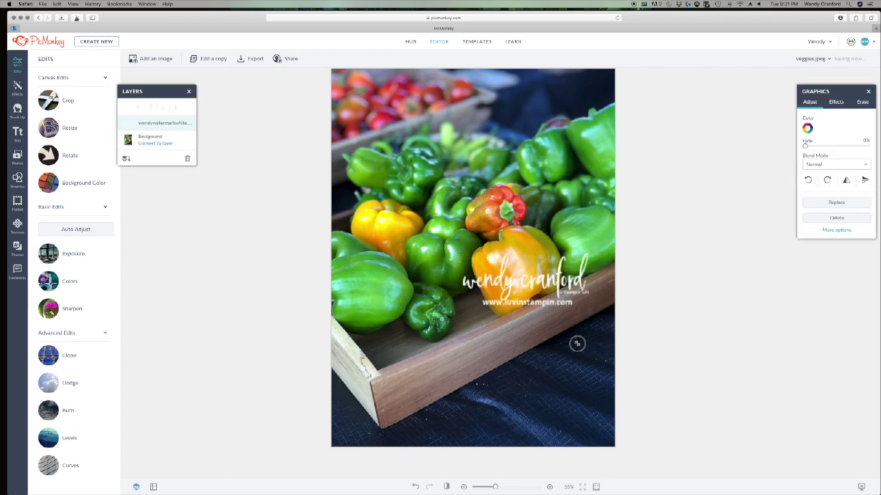
pyautogui.moveTo(539, 305); pyautogui.dragTo(553, 375)
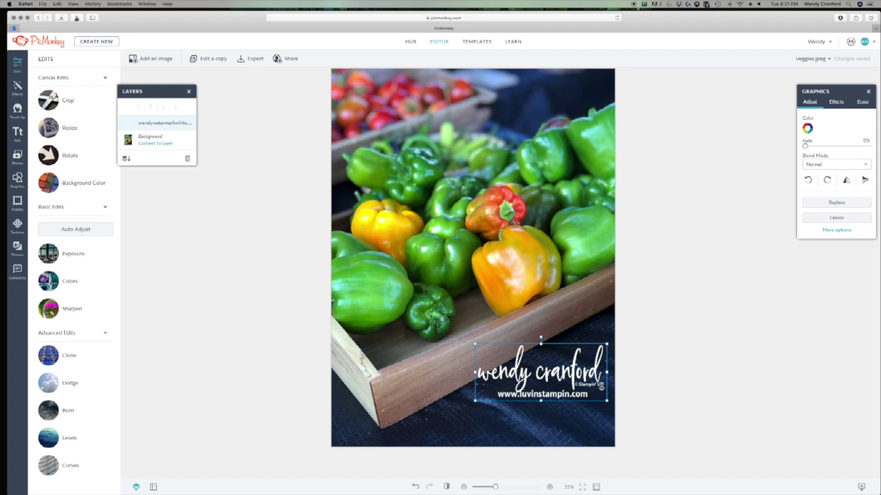
pyautogui.press('Delete')
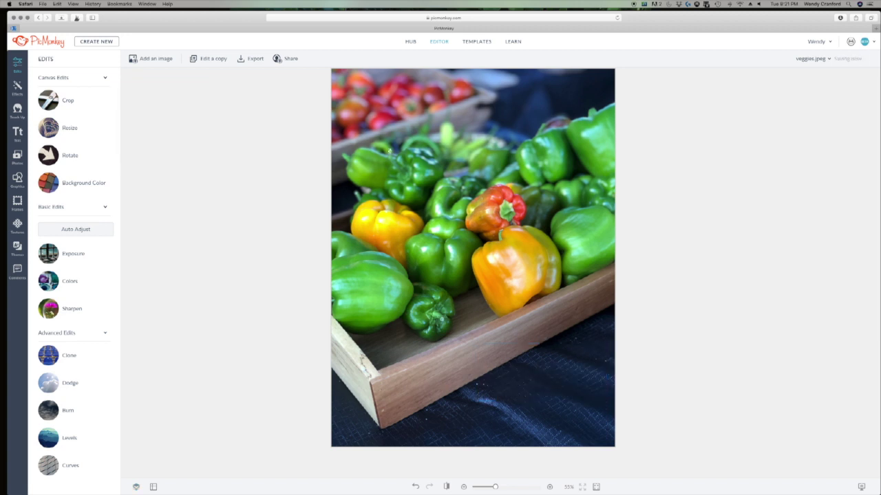
# Step: Add watermarknoSUCopy.png from Downloads to the photo, place it on the dark cloth in the lower-right area, and deselect it
pyautogui.click(161, 60)
pyautogui.click(413, 227)
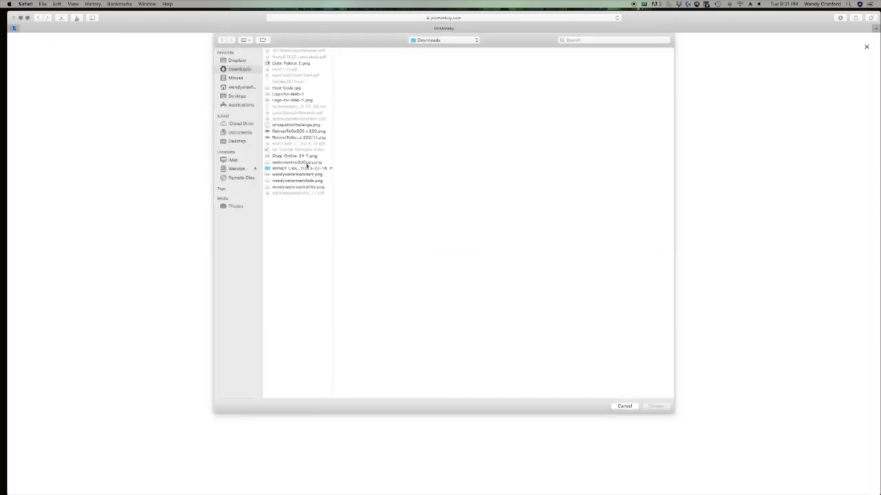
pyautogui.click(307, 163)
pyautogui.click(659, 407)
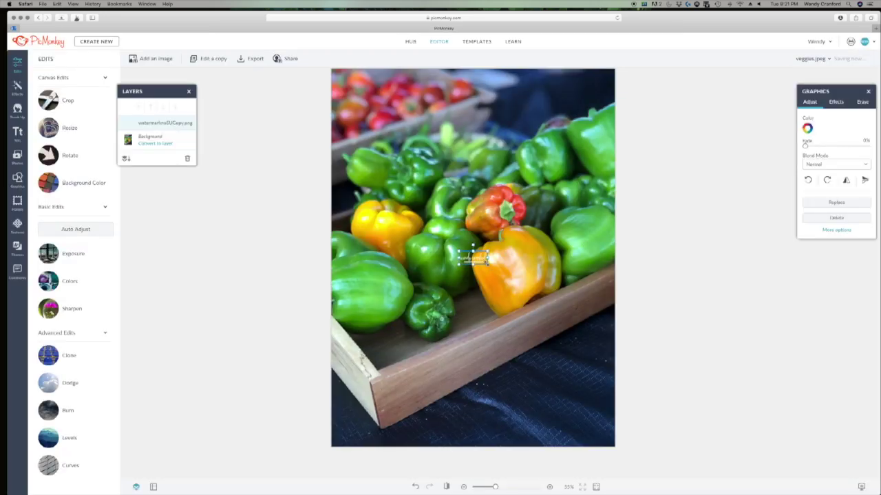
pyautogui.moveTo(540, 282); pyautogui.dragTo(548, 359)
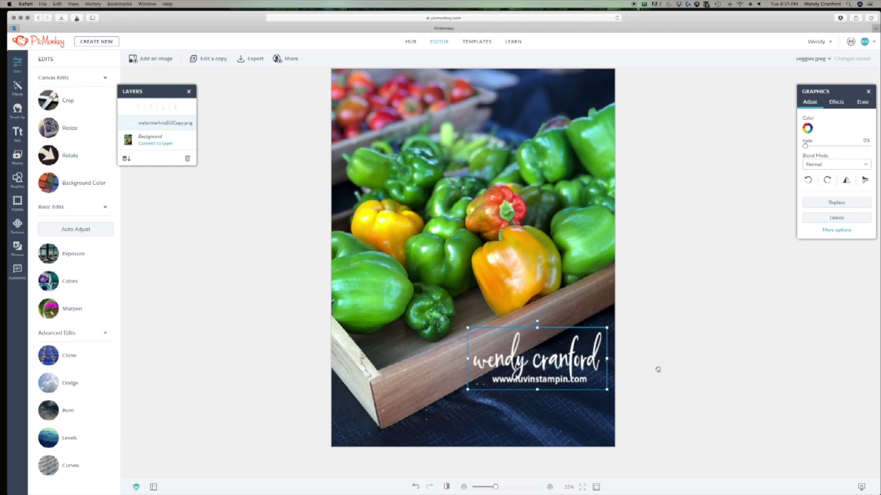
pyautogui.moveTo(533, 368); pyautogui.dragTo(536, 388)
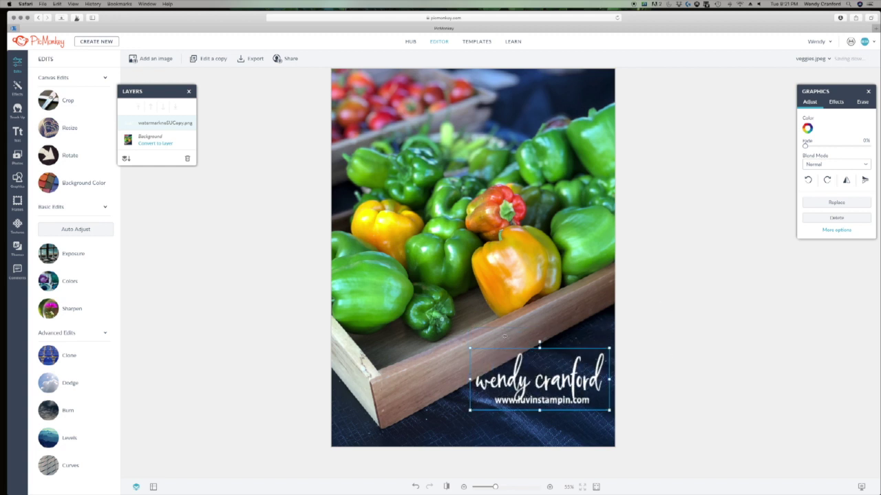
pyautogui.click(239, 212)
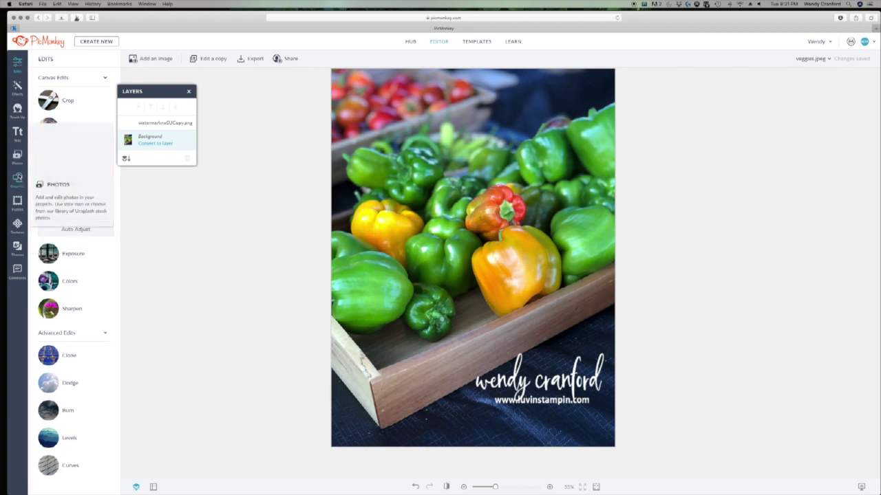
# Step: Browse the Food & Drink graphics, looking through the Coffee Shop and Backyard BBQ collections
pyautogui.click(18, 181)
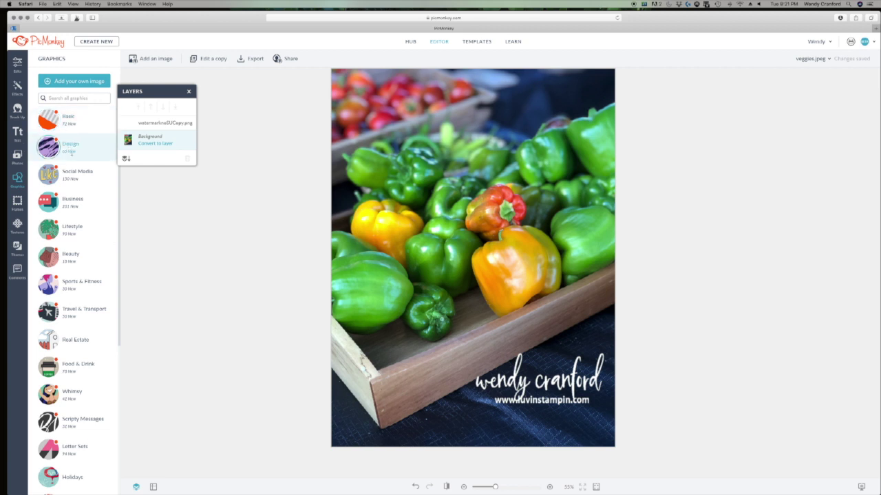
pyautogui.click(88, 361)
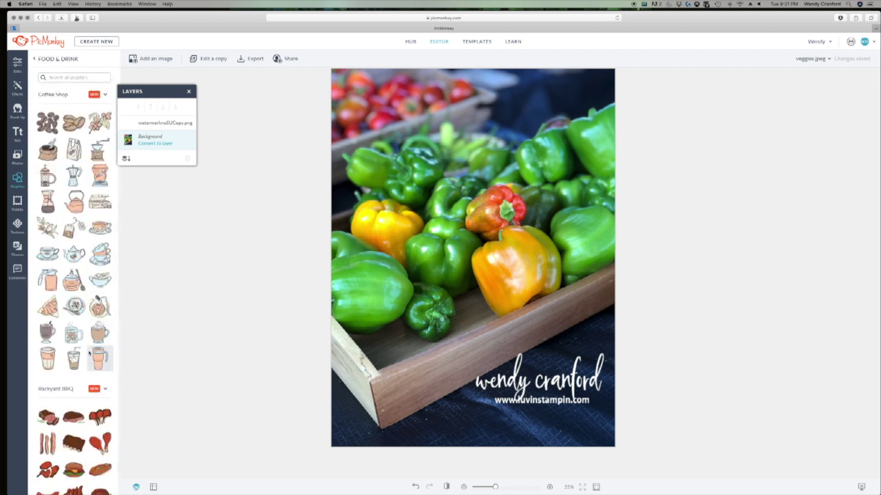
pyautogui.scroll(-5, 88, 352)
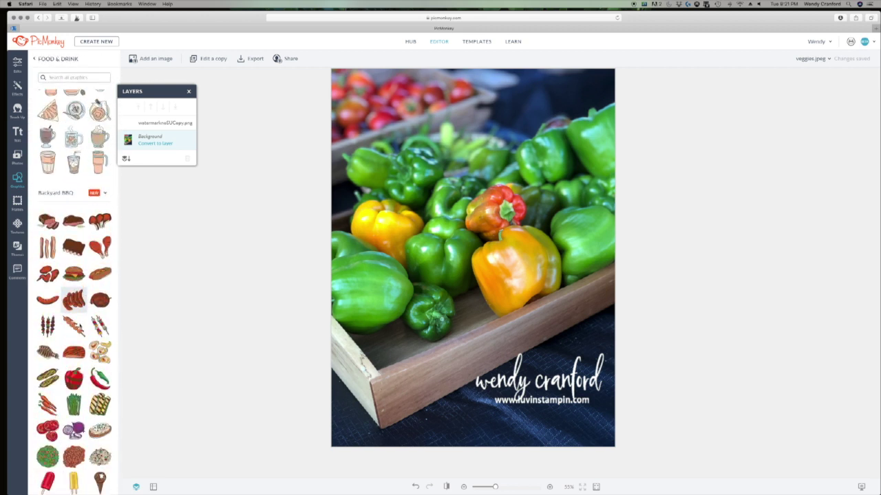
pyautogui.scroll(-4, 68, 297)
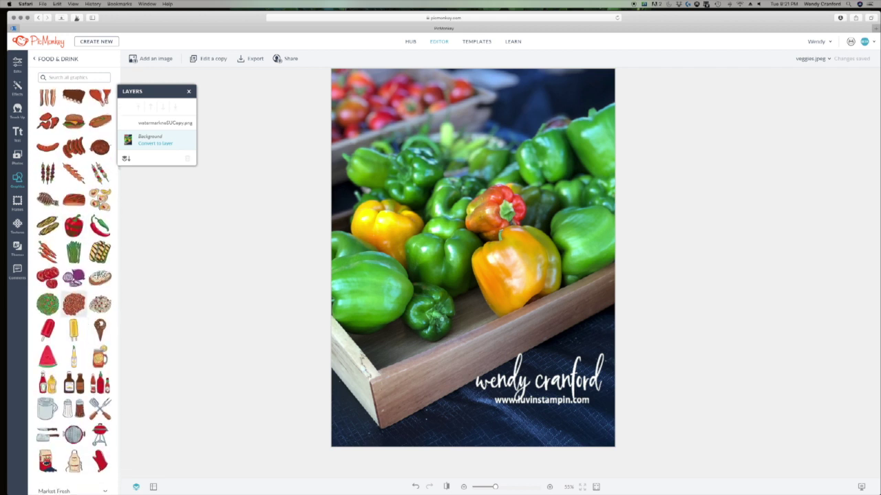
pyautogui.click(48, 356)
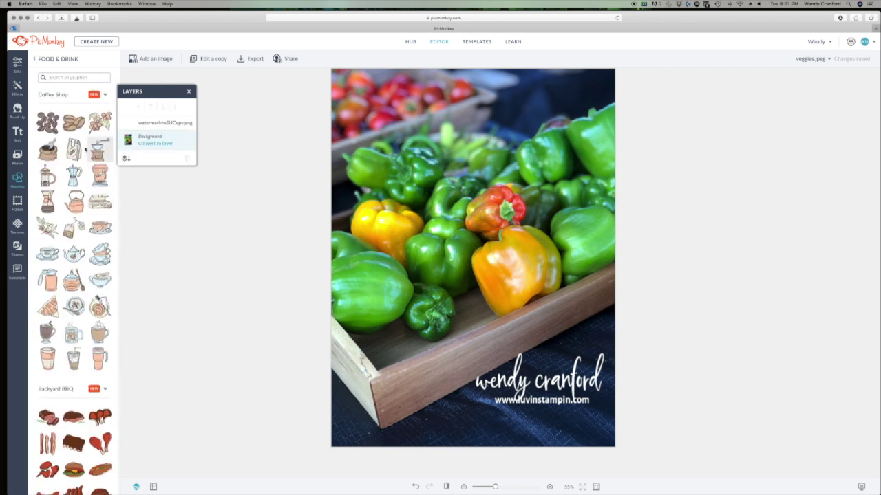
# Step: Add a solid black circle from the Basic shapes graphics and place it over the upper-right part of the photo
pyautogui.click(18, 180)
pyautogui.click(61, 117)
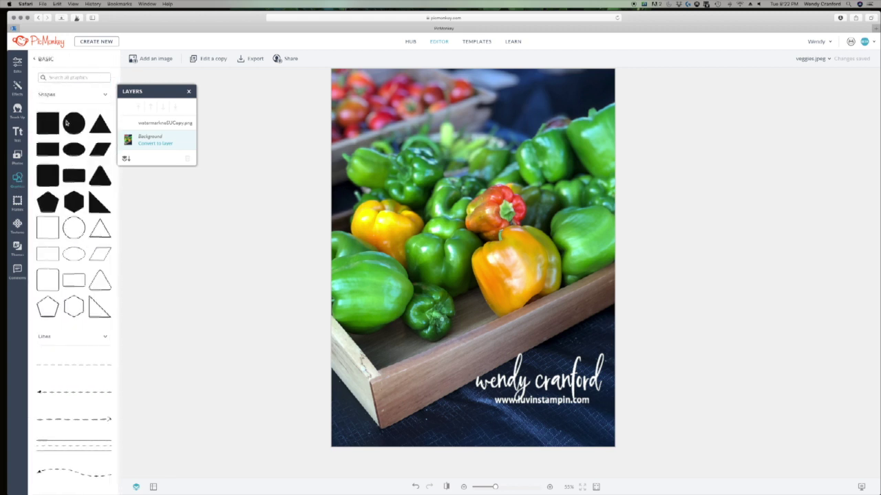
pyautogui.click(74, 123)
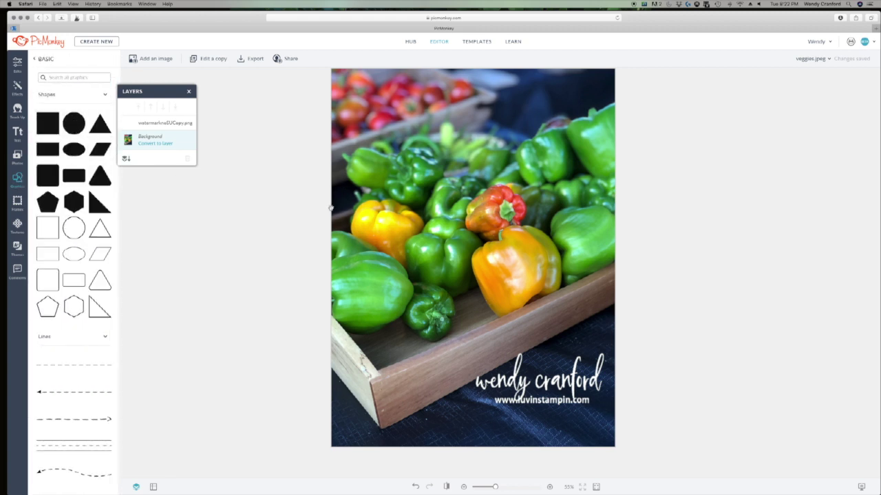
pyautogui.moveTo(482, 263); pyautogui.dragTo(653, 269)
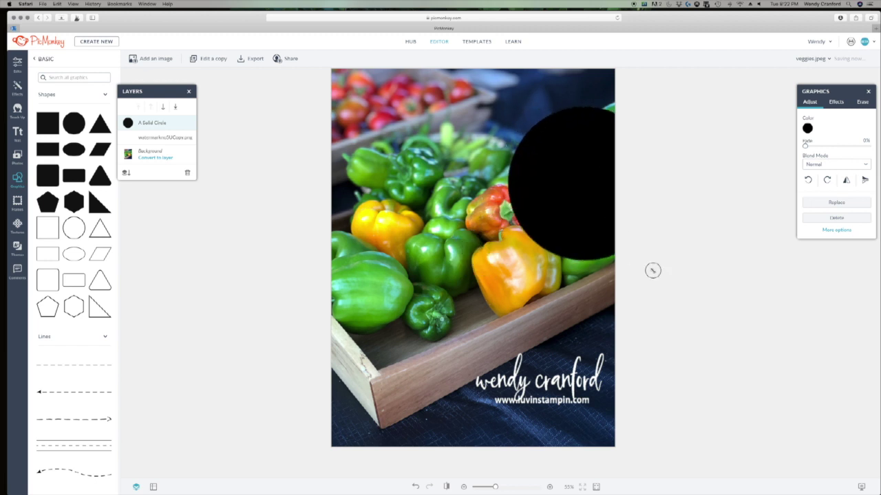
pyautogui.moveTo(568, 206); pyautogui.dragTo(526, 177)
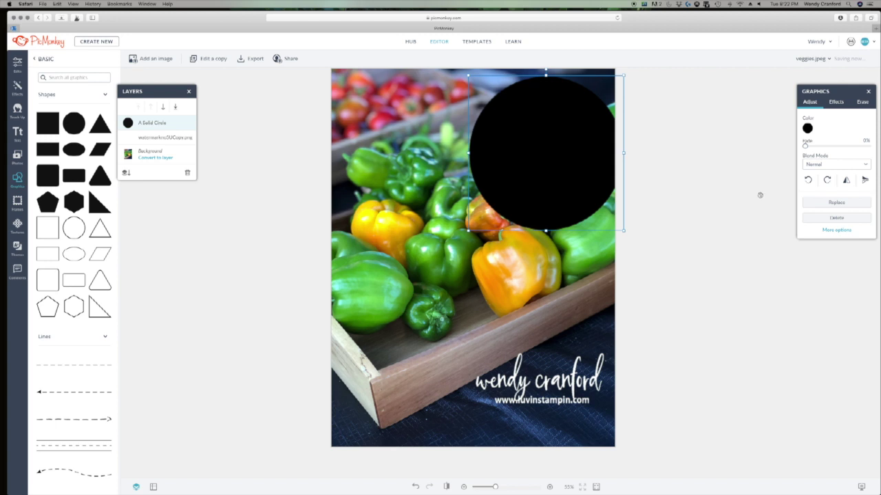
# Step: Fade the black circle to 40% and deselect it
pyautogui.moveTo(805, 146); pyautogui.dragTo(759, 146)
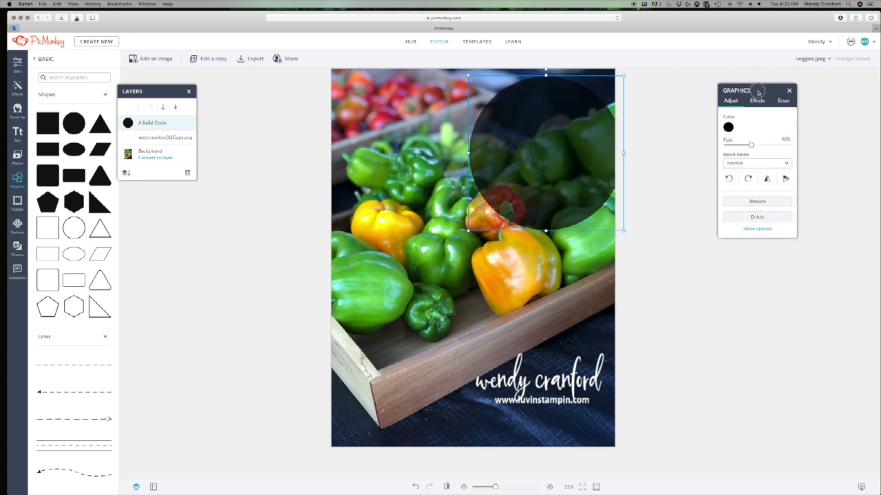
pyautogui.click(759, 147)
pyautogui.click(643, 206)
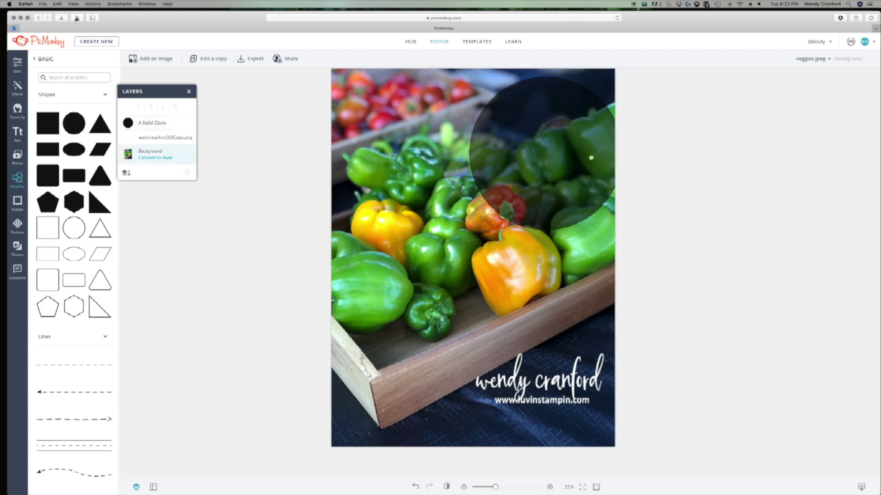
# Step: Add a text layer reading "Best Veggies In Plymouth" to the photo
pyautogui.click(17, 132)
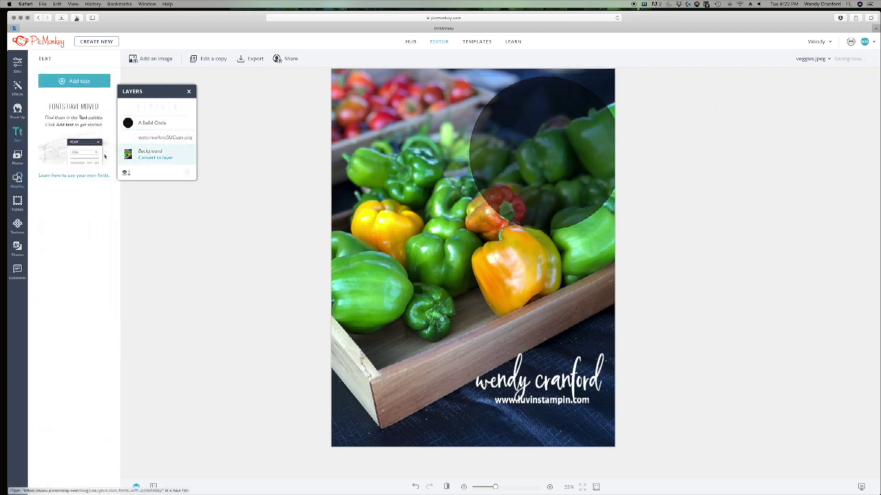
pyautogui.click(76, 81)
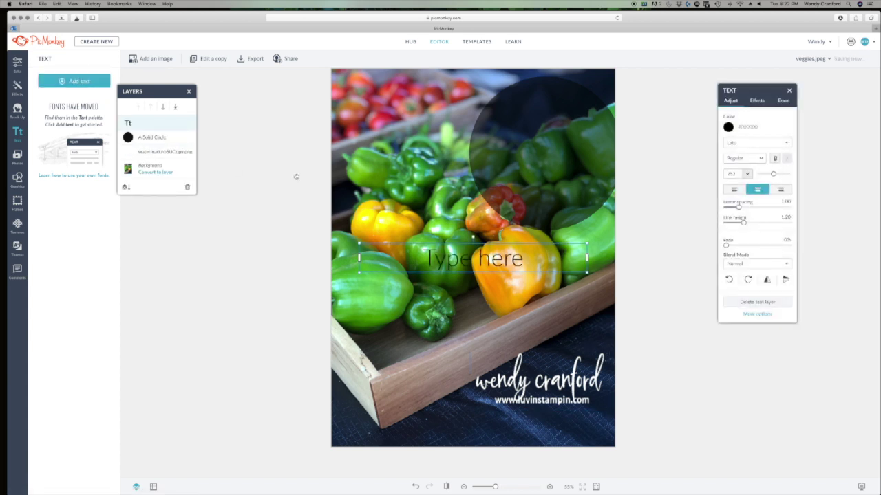
pyautogui.click(459, 261)
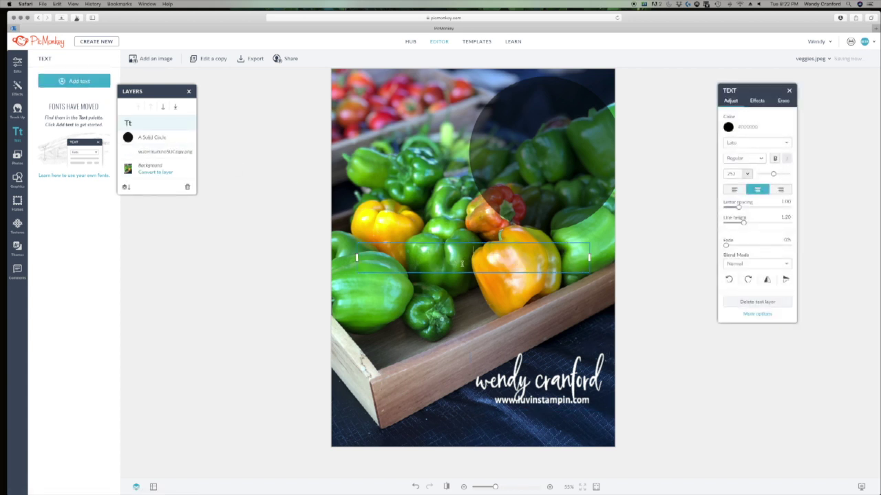
pyautogui.write('Best Vegg')
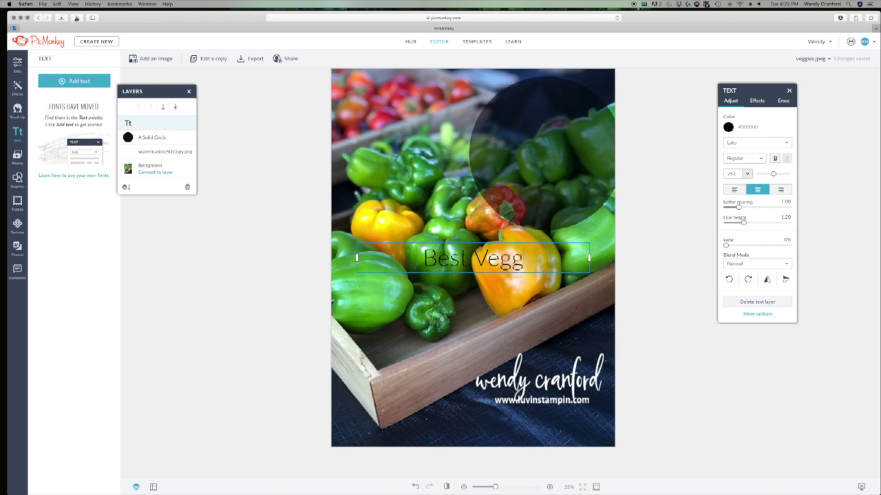
pyautogui.write('ies In Plymouth')
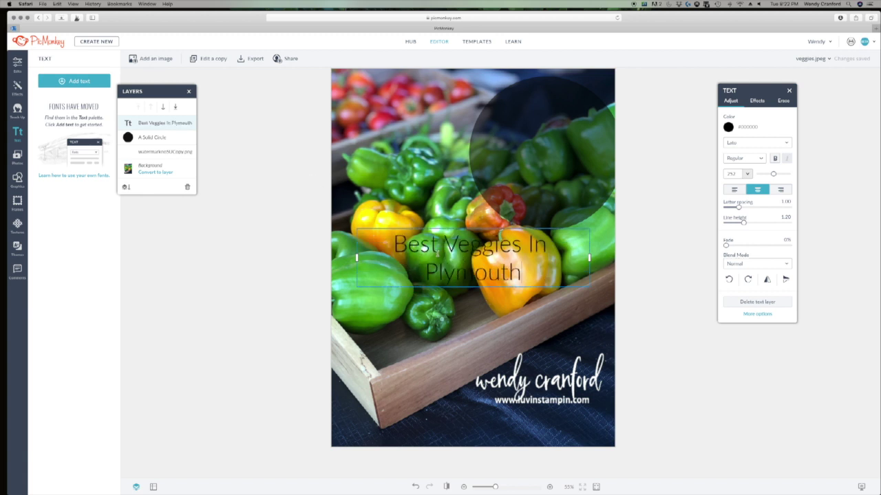
# Step: Set the color of the whole "Best Veggies In Plymouth" text to #efefef
pyautogui.moveTo(395, 243); pyautogui.dragTo(532, 283)
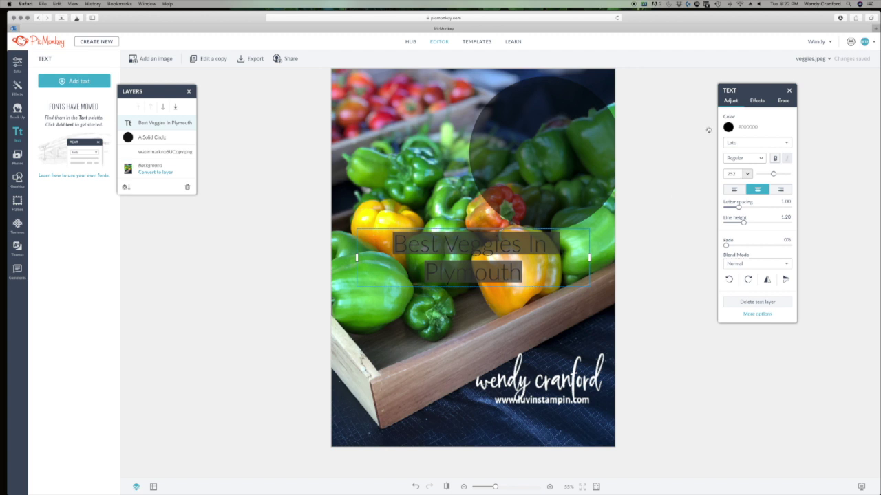
pyautogui.click(729, 127)
pyautogui.click(745, 177)
pyautogui.moveTo(742, 175); pyautogui.dragTo(787, 177)
pyautogui.press('BackSpace')
pyautogui.write('#efefef')
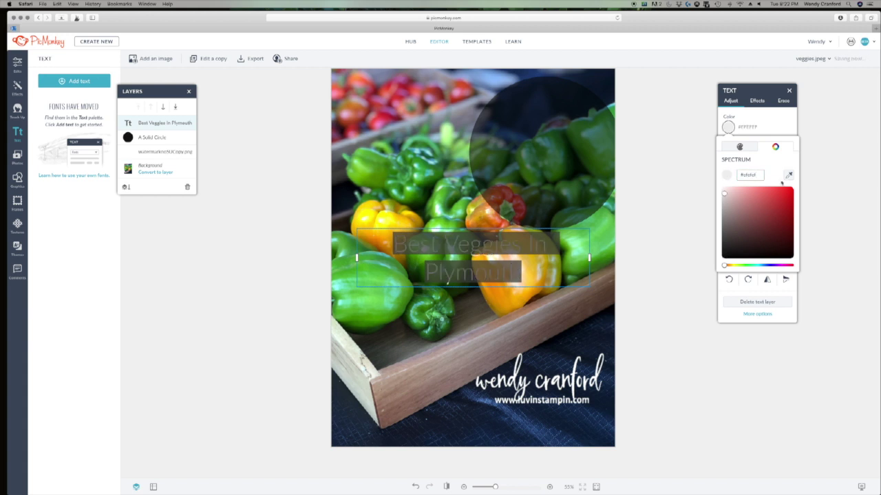
pyautogui.click(656, 198)
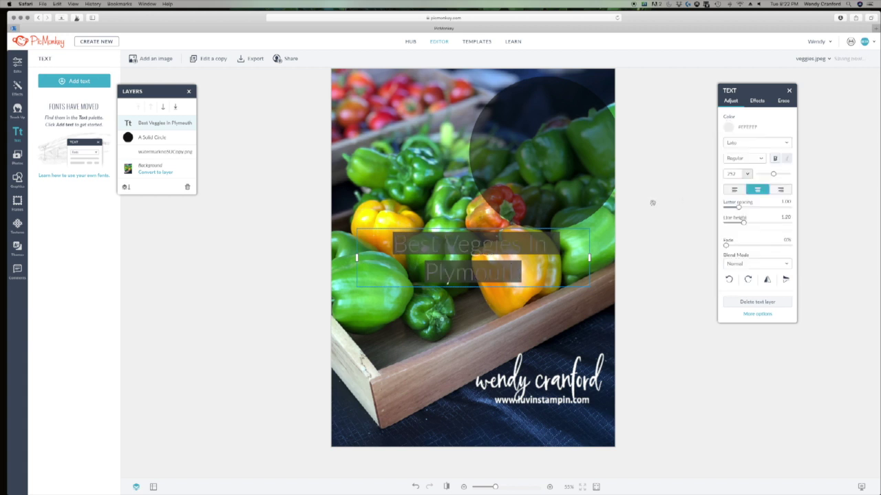
# Step: Change the font of the "Best Veggies In Plymouth" text to Punchbowl Bold from the uploaded fonts
pyautogui.click(756, 143)
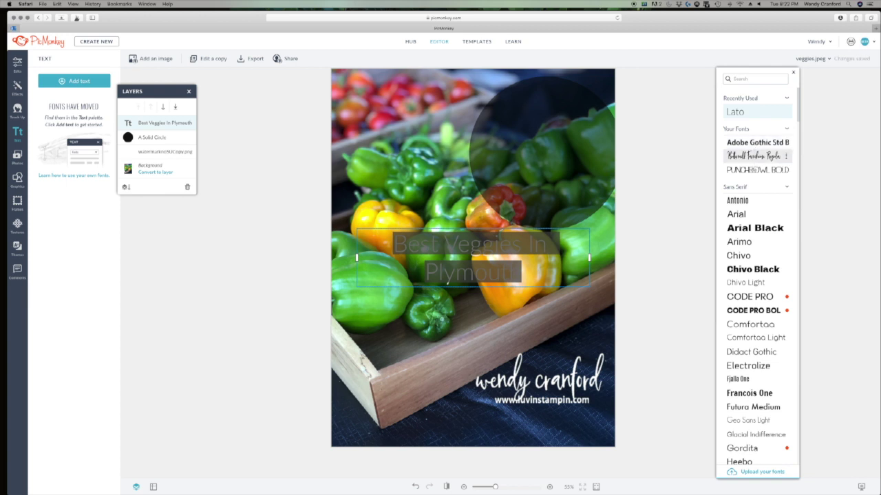
pyautogui.click(753, 171)
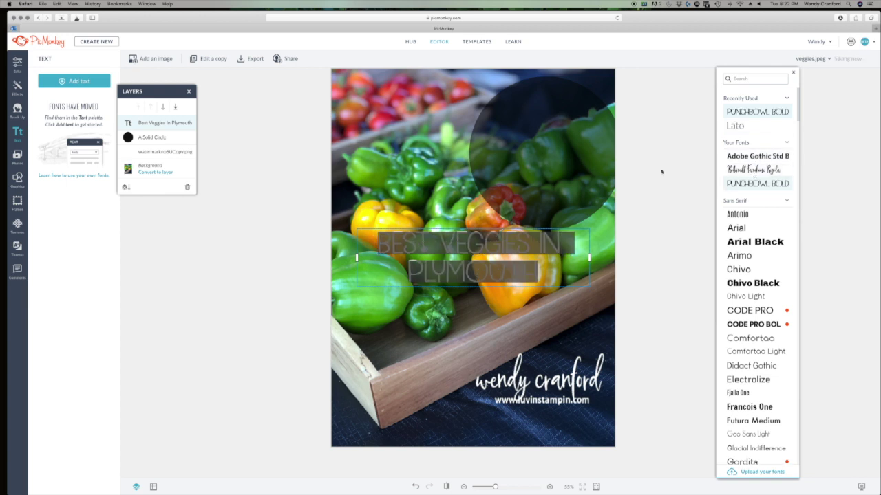
pyautogui.click(646, 237)
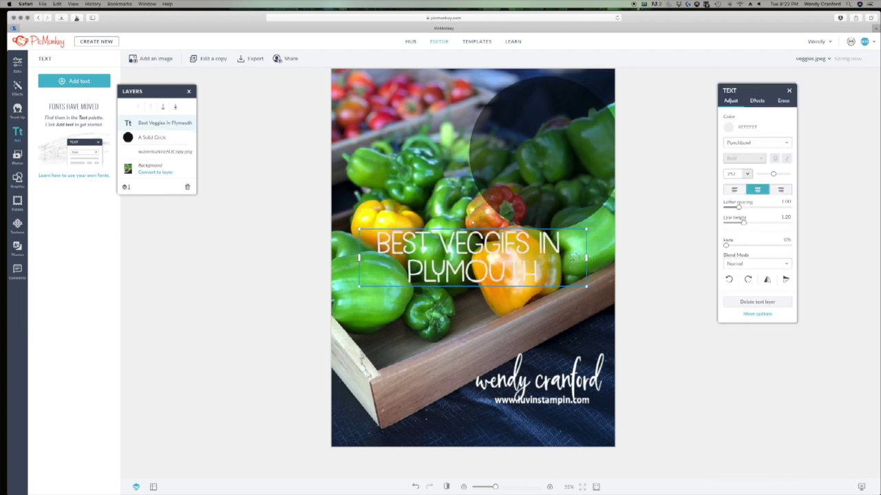
# Step: Move the text onto the faded circle, narrow its box, and reduce the font size so it fits inside on two lines
pyautogui.moveTo(567, 258); pyautogui.dragTo(572, 156)
pyautogui.moveTo(448, 152); pyautogui.dragTo(484, 152)
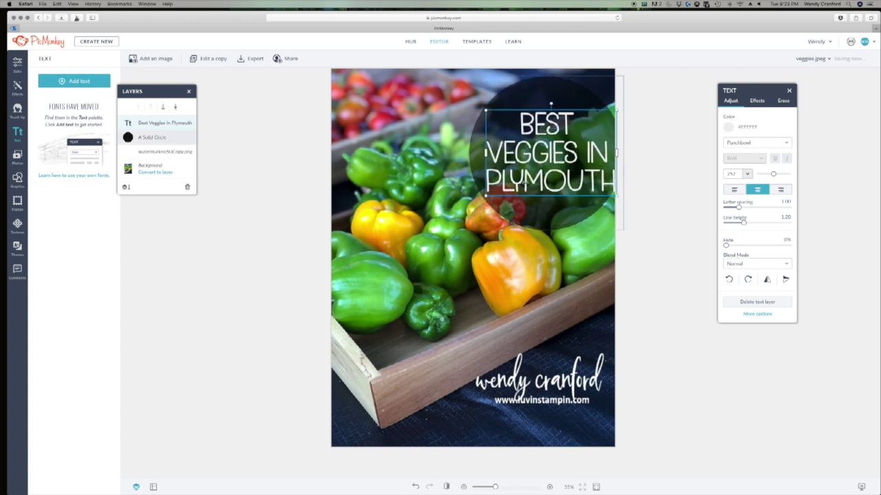
pyautogui.moveTo(513, 122); pyautogui.dragTo(615, 189)
pyautogui.moveTo(772, 172); pyautogui.dragTo(769, 173)
pyautogui.click(650, 173)
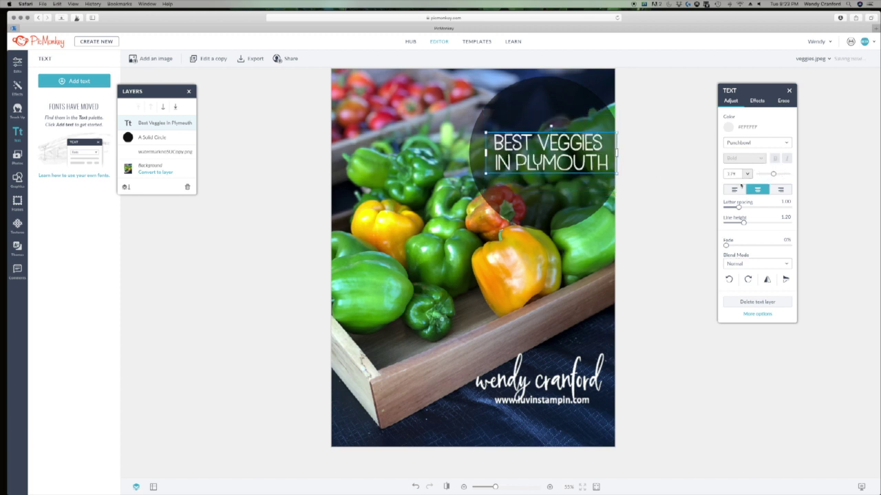
pyautogui.moveTo(577, 162); pyautogui.dragTo(572, 163)
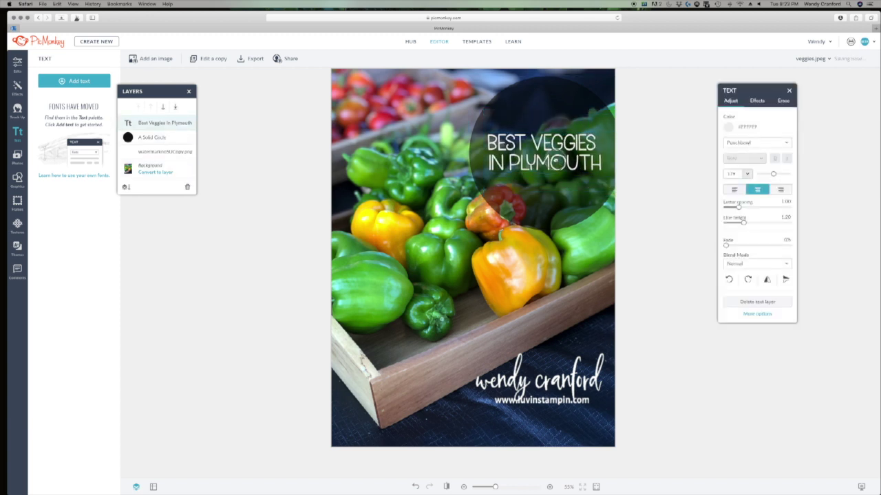
pyautogui.click(631, 250)
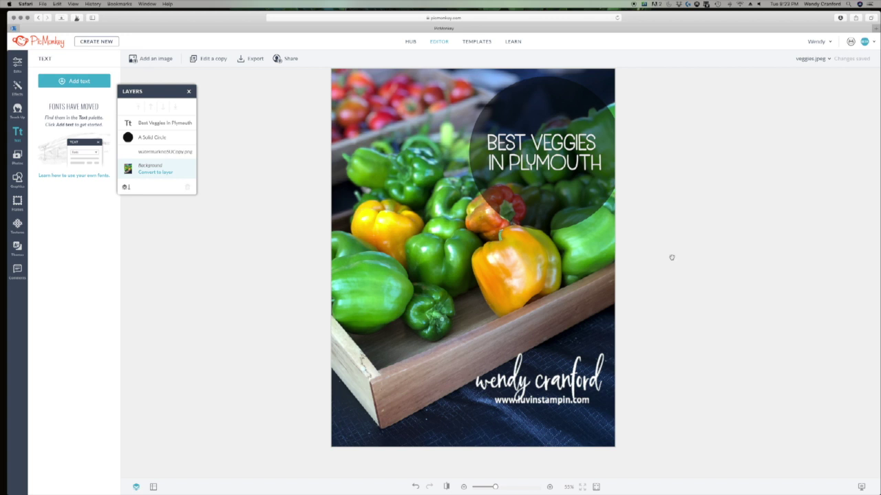
# Step: Delete the text, the faded circle and the watermark, leaving only the background photo
pyautogui.click(589, 162)
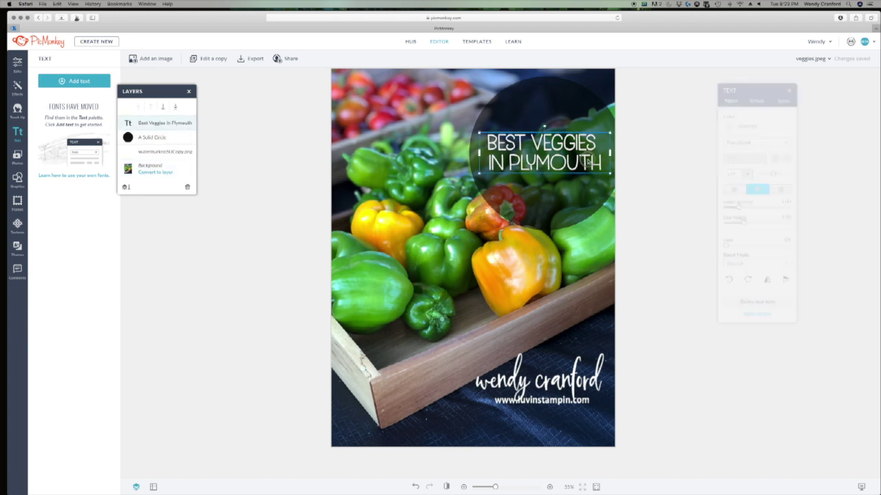
pyautogui.press('Delete')
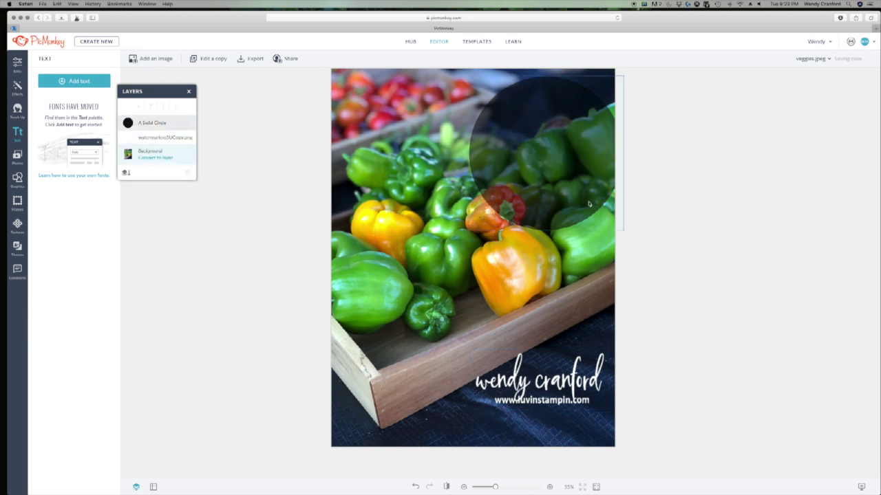
pyautogui.press('Delete')
pyautogui.click(562, 360)
pyautogui.press('Delete')
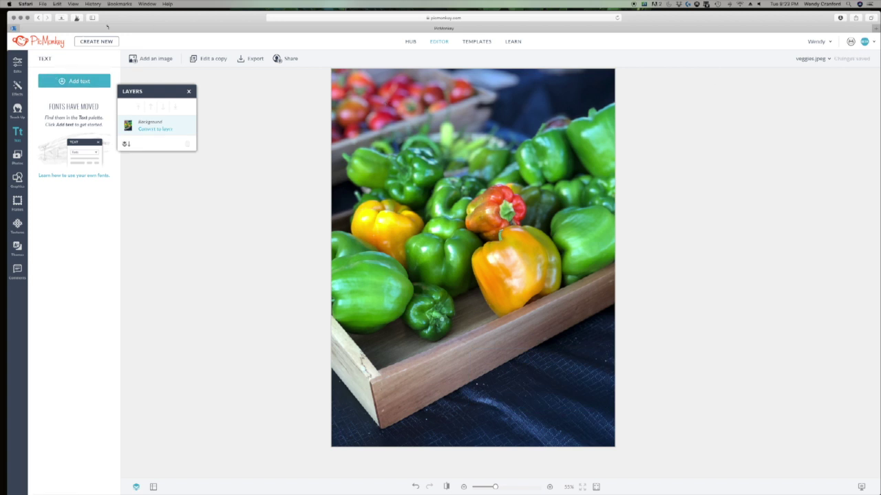
# Step: Start a new image from the blank 1200 x 1200 px Facebook Post canvas
pyautogui.click(94, 42)
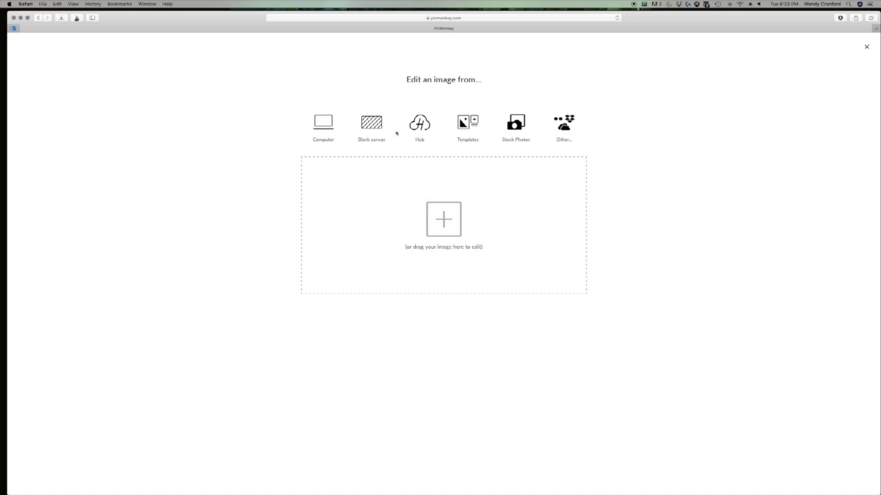
pyautogui.click(375, 126)
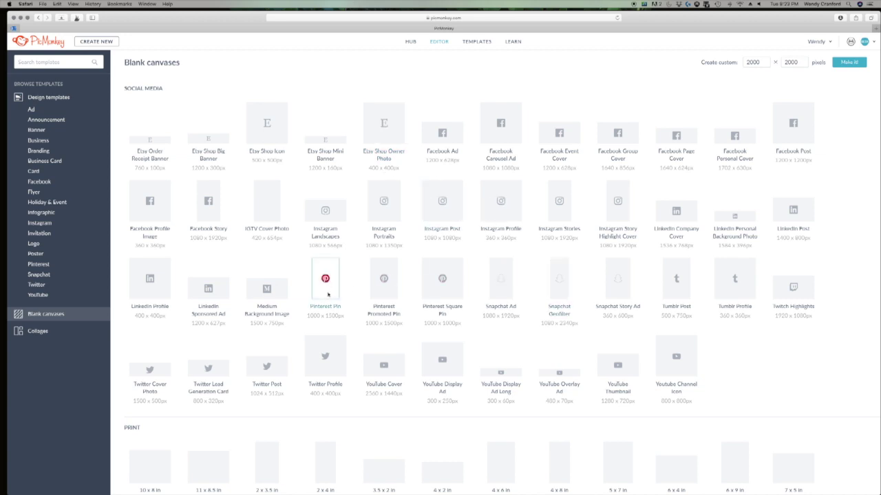
pyautogui.scroll(-1, 329, 295)
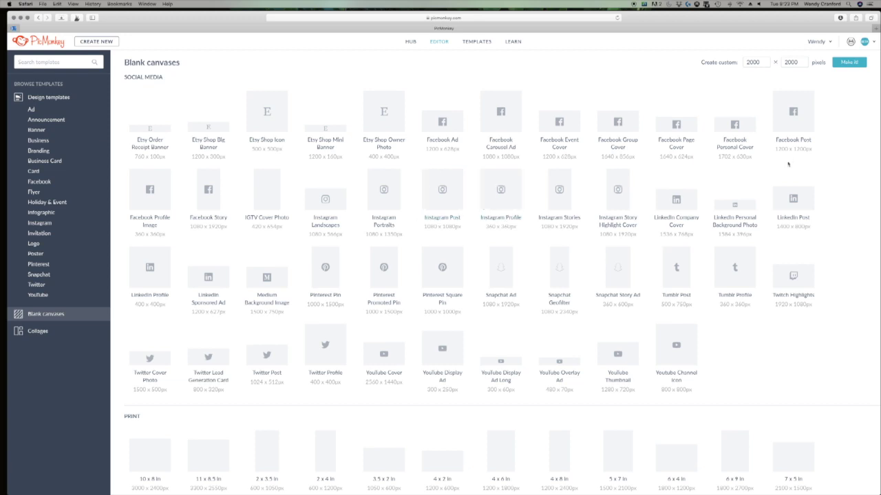
pyautogui.click(793, 119)
# Step: Name the new image DSP SALE and create it in the Unsorted folder
pyautogui.moveTo(441, 241); pyautogui.dragTo(308, 241)
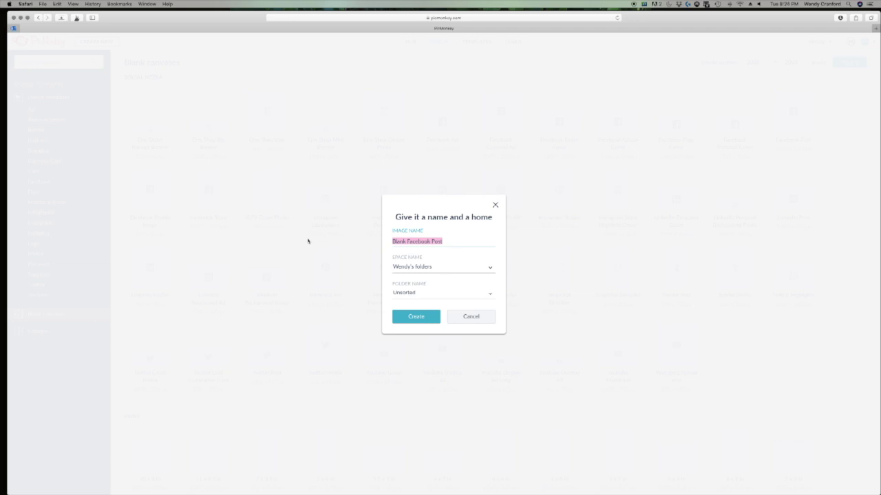
pyautogui.write('DSP SALE')
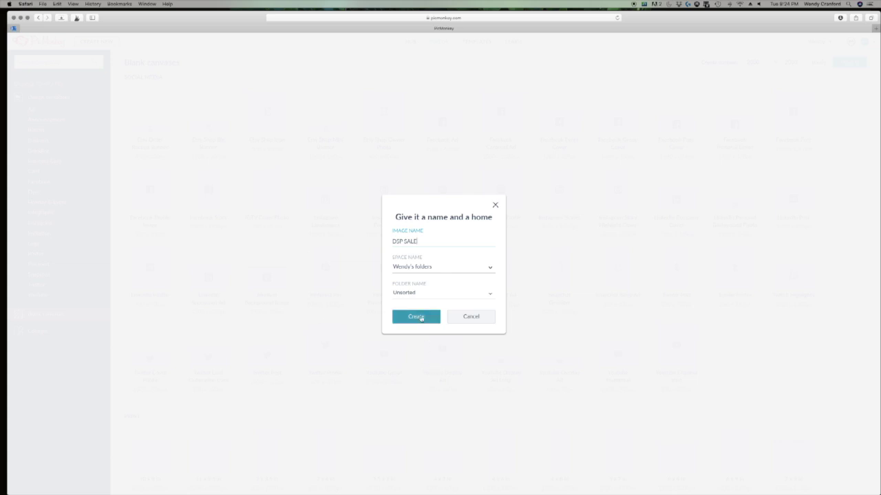
pyautogui.click(421, 318)
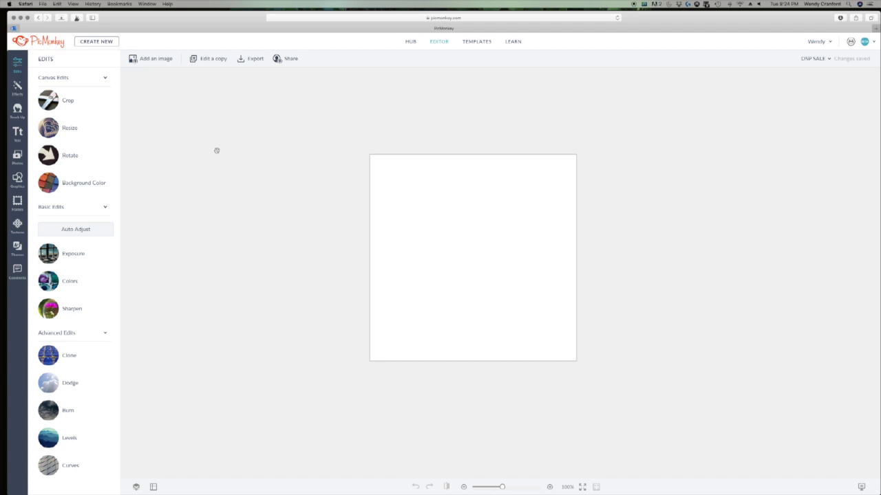
# Step: Change the blank canvas's background color to light gray and apply it
pyautogui.hscroll(-5, 216, 150)
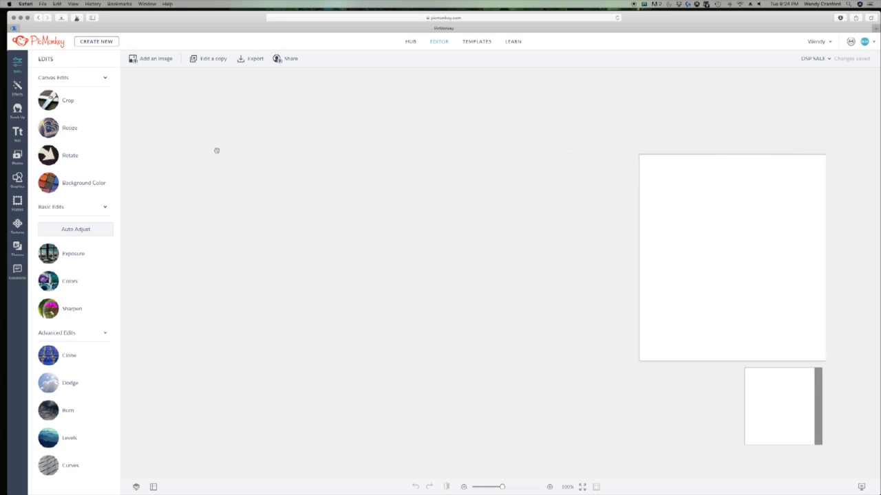
pyautogui.hscroll(2, 411, 193)
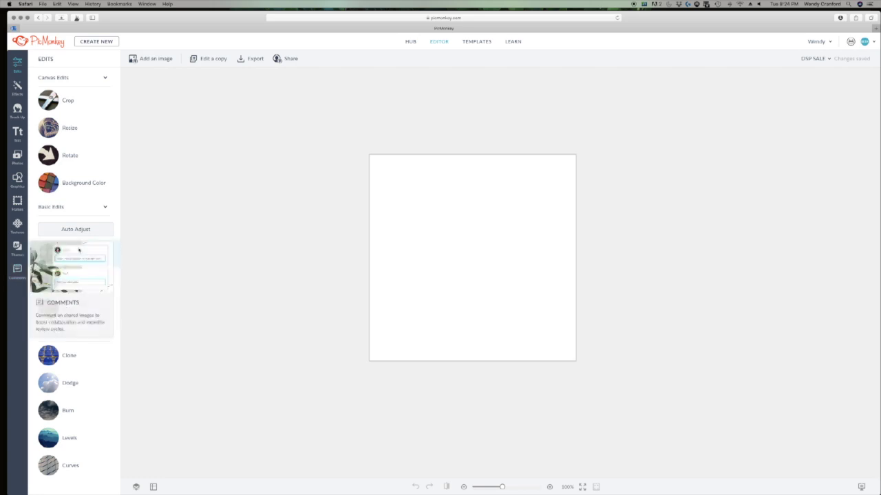
pyautogui.click(93, 189)
pyautogui.doubleClick(60, 129)
pyautogui.write('c')
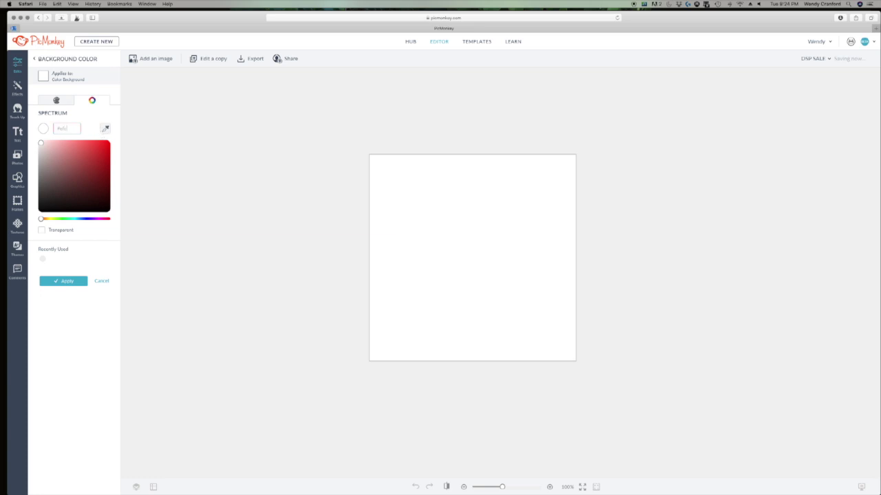
pyautogui.write('f')
pyautogui.click(79, 281)
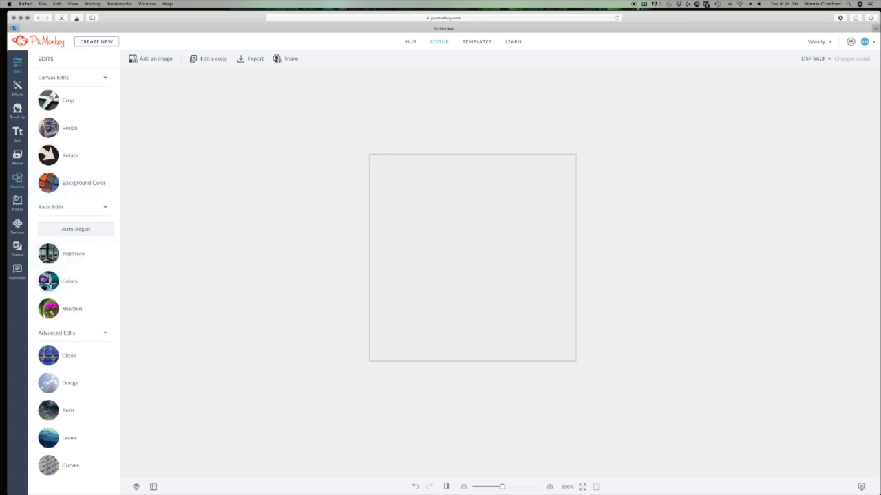
# Step: Apply a Simple Edge frame around the canvas with a dark red outer border, keeping the white inner border
pyautogui.click(18, 200)
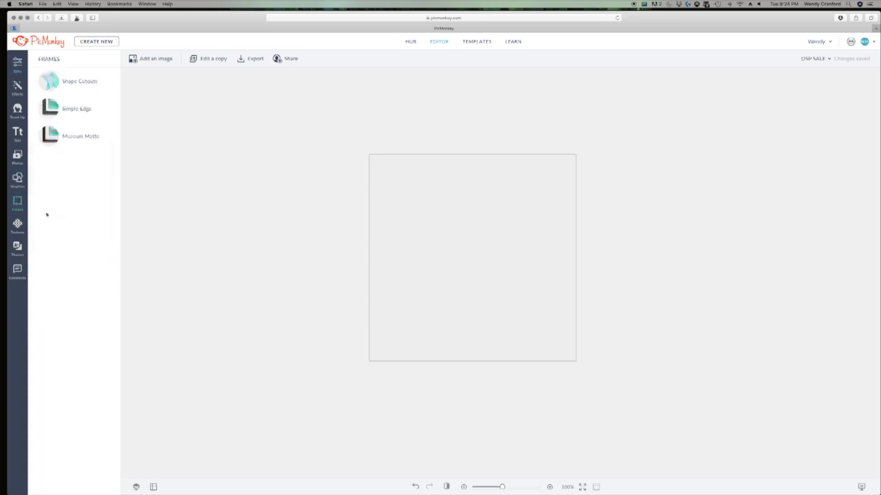
pyautogui.click(77, 108)
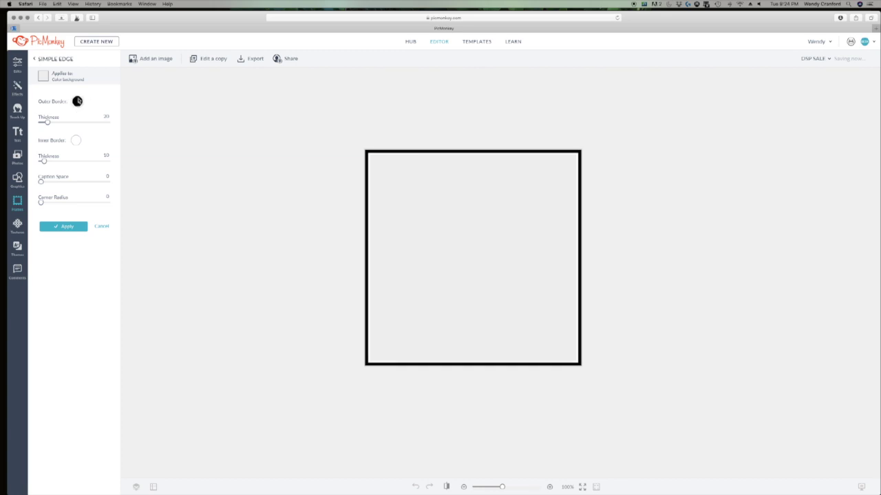
pyautogui.click(77, 101)
pyautogui.click(67, 149)
pyautogui.write('ffffff')
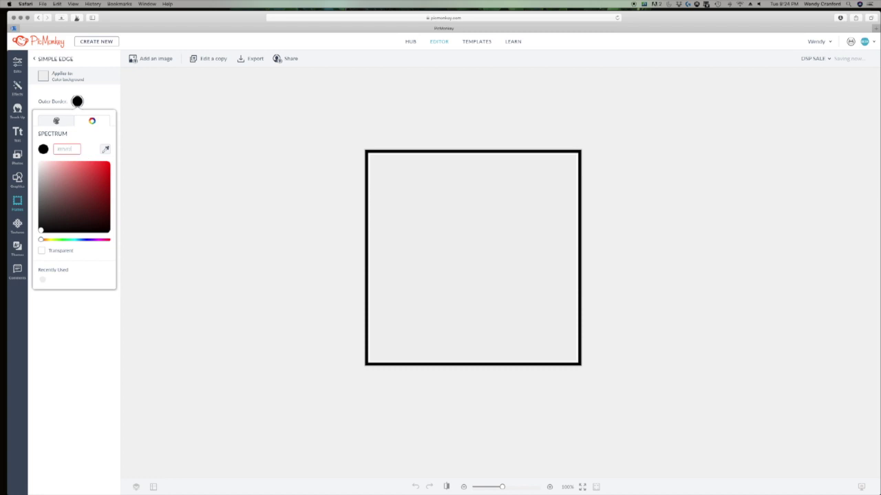
pyautogui.press('super+v')
pyautogui.press('super+a')
pyautogui.press('BackSpace')
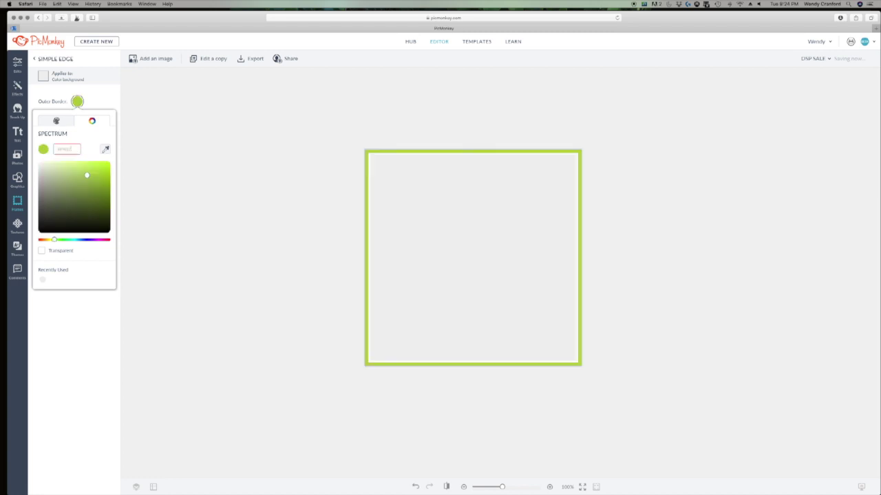
pyautogui.press('super+v')
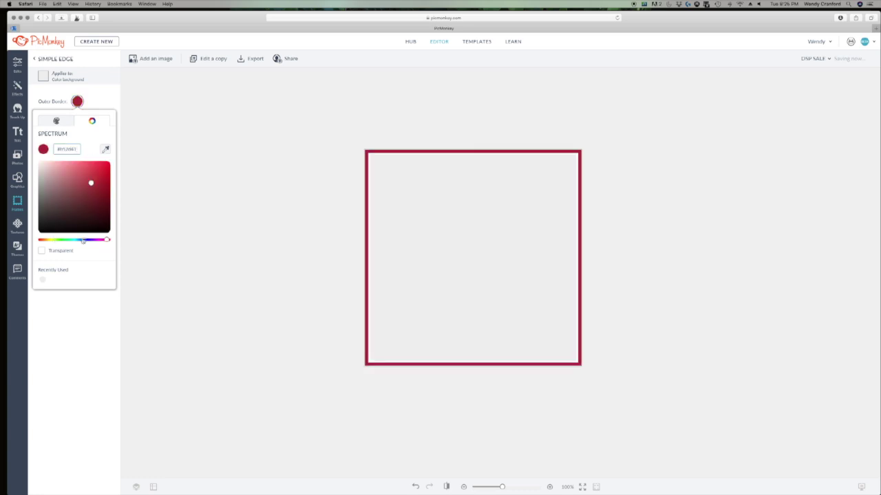
pyautogui.click(179, 252)
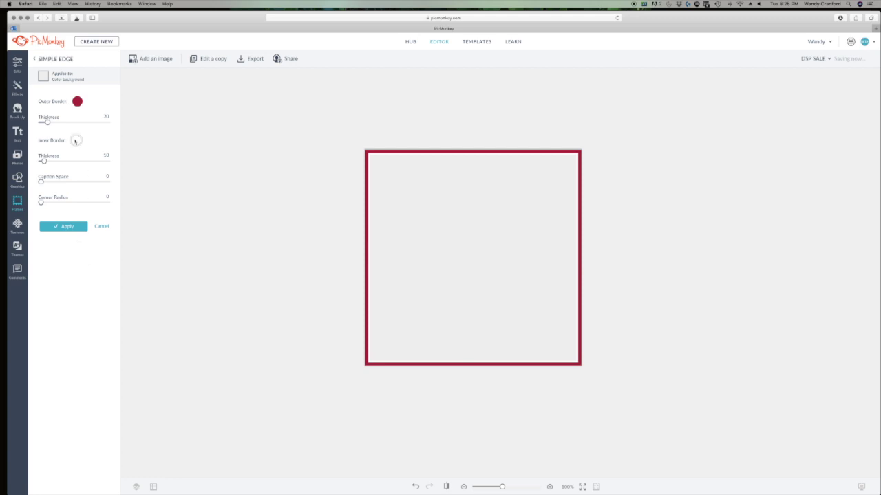
pyautogui.click(68, 227)
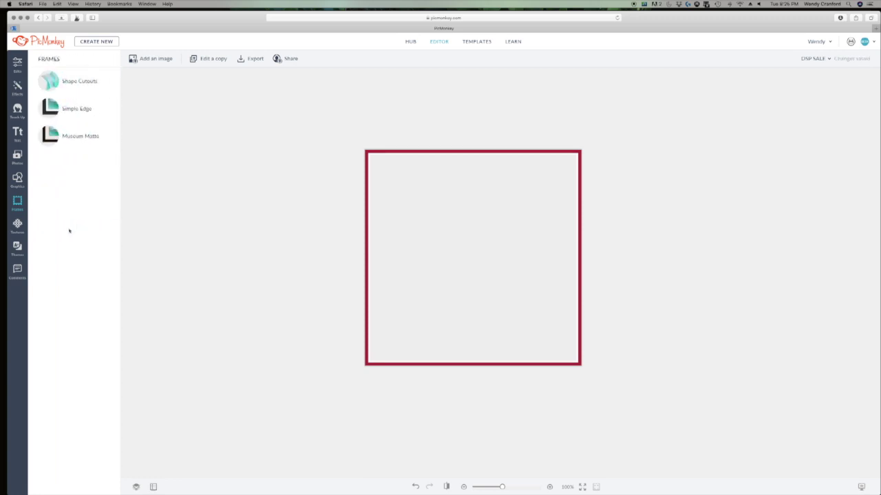
# Step: Add a text layer to the framed canvas and set its color to dark gray
pyautogui.click(17, 132)
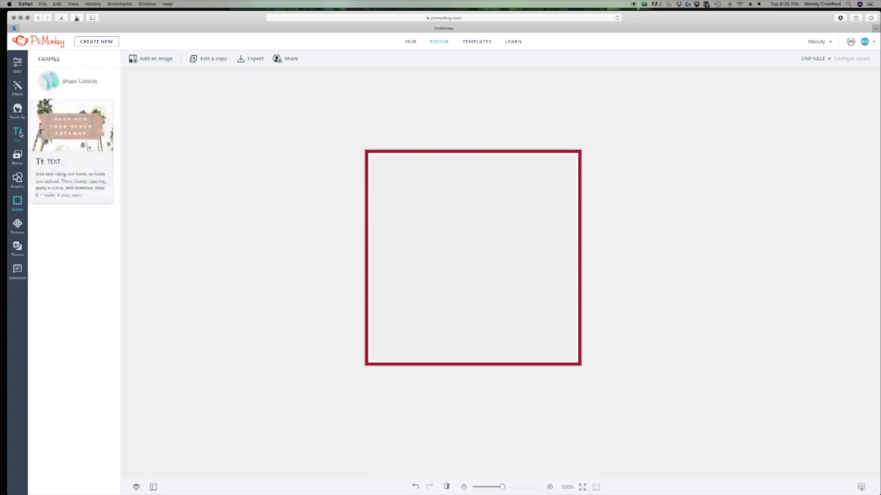
pyautogui.click(80, 82)
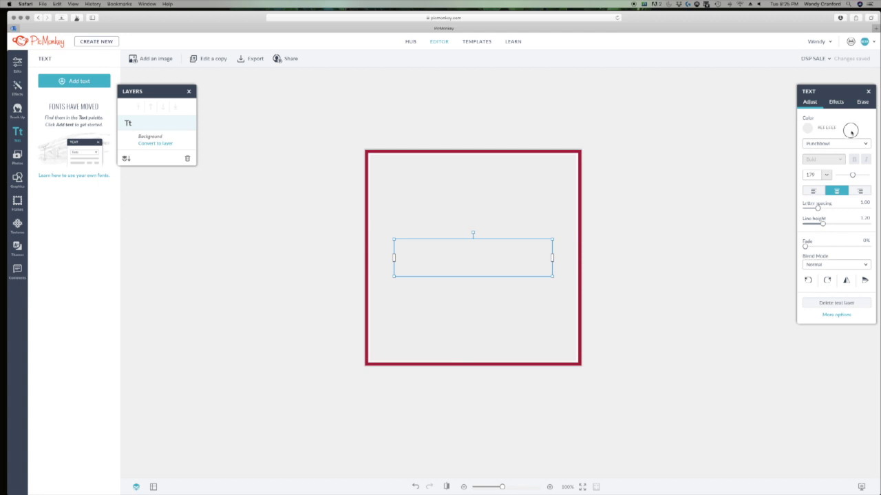
pyautogui.click(807, 128)
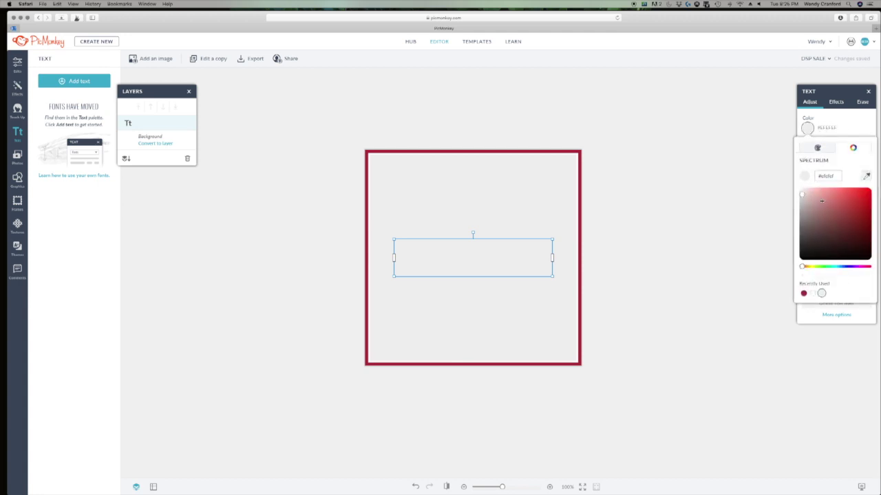
pyautogui.moveTo(817, 176); pyautogui.dragTo(850, 176)
pyautogui.write('#6c4943')
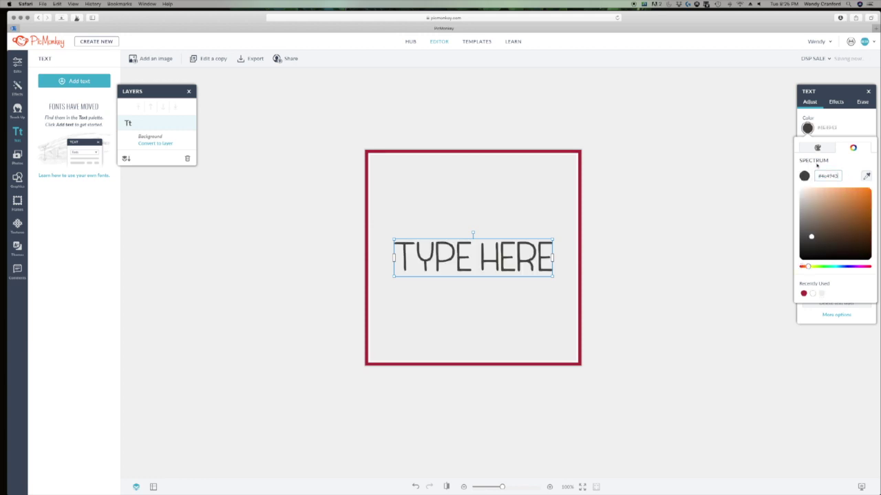
# Step: Replace the placeholder text with BUY 3, GET 1 FREE
pyautogui.click(524, 268)
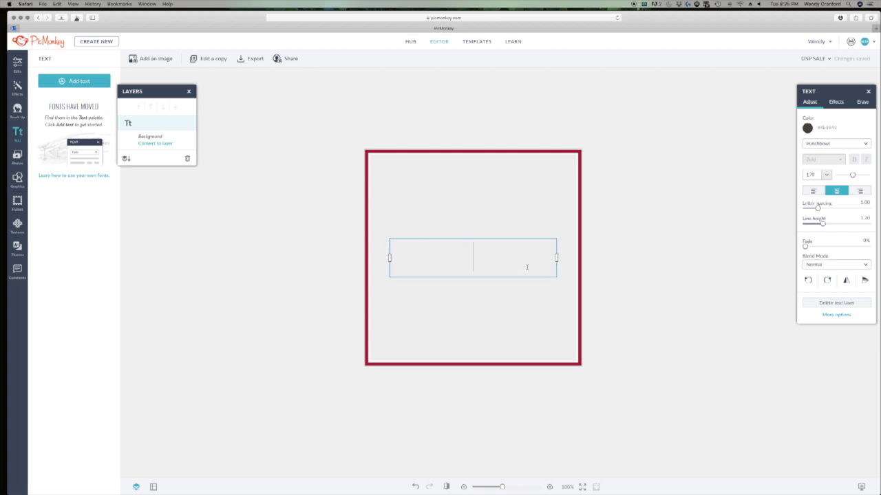
pyautogui.write('BUY ')
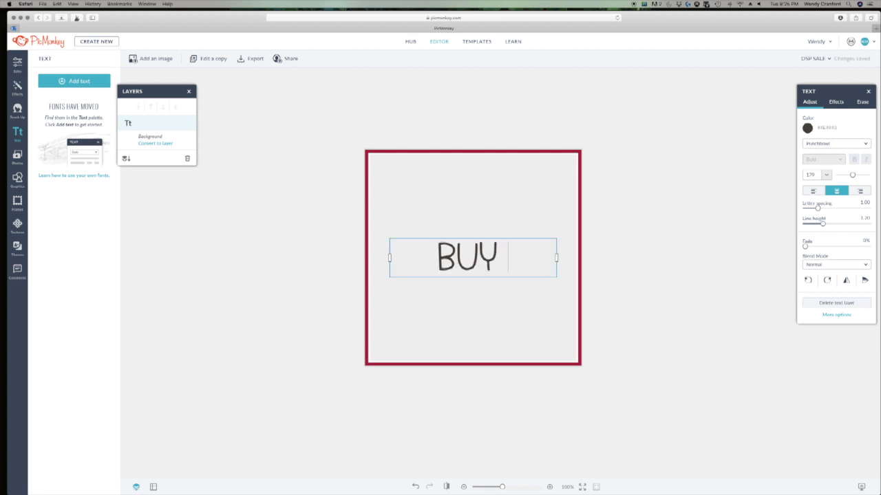
pyautogui.write('3, GET 2')
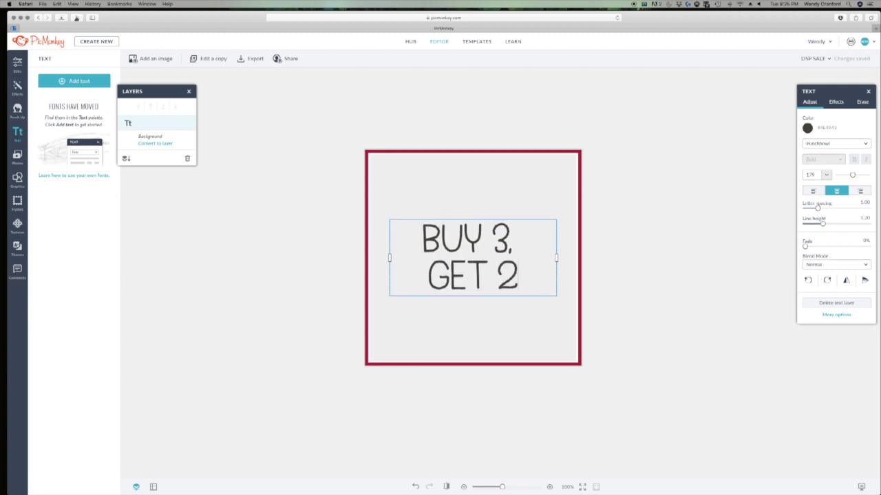
pyautogui.press('BackSpace')
pyautogui.write('1 FREE')
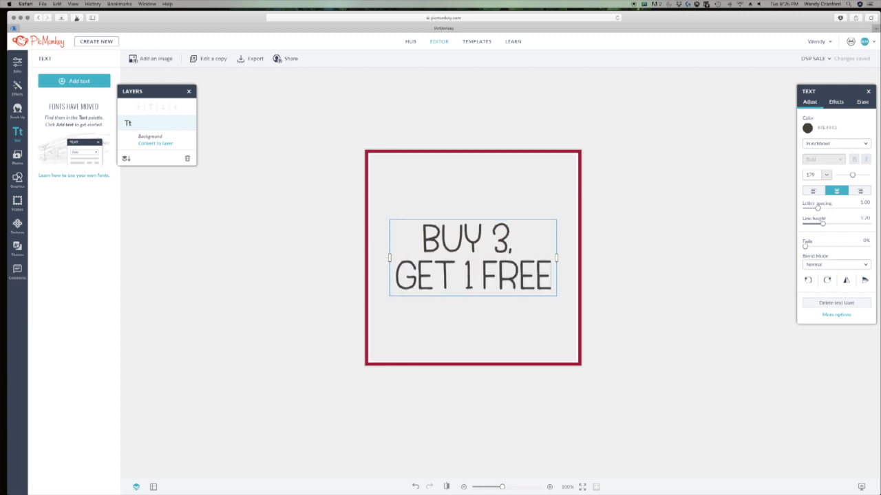
# Step: Move the headline to the upper part of the canvas and widen its box to span the frame's inner width
pyautogui.click(485, 202)
pyautogui.moveTo(489, 261); pyautogui.dragTo(492, 213)
pyautogui.moveTo(560, 213); pyautogui.dragTo(574, 211)
pyautogui.moveTo(389, 212); pyautogui.dragTo(371, 211)
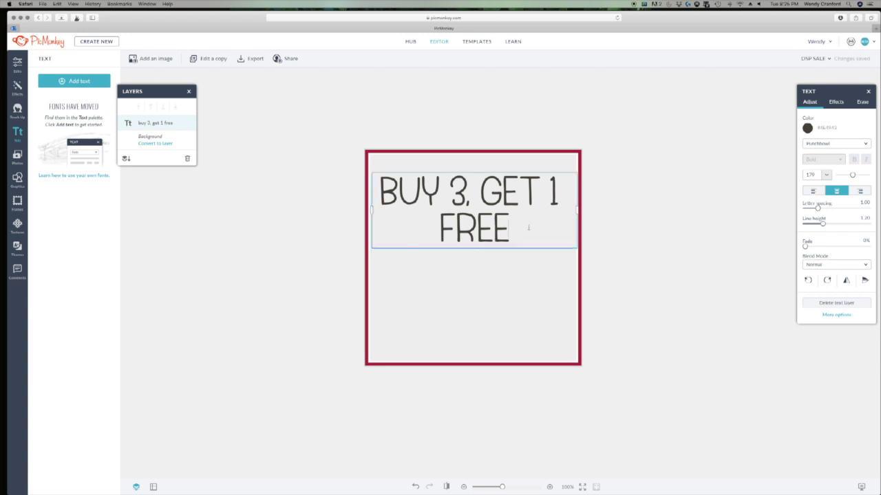
# Step: Enlarge the headline's font size to about 225 so it fills the width on two lines, and nudge it into place
pyautogui.press('super+a')
pyautogui.moveTo(853, 177); pyautogui.dragTo(855, 177)
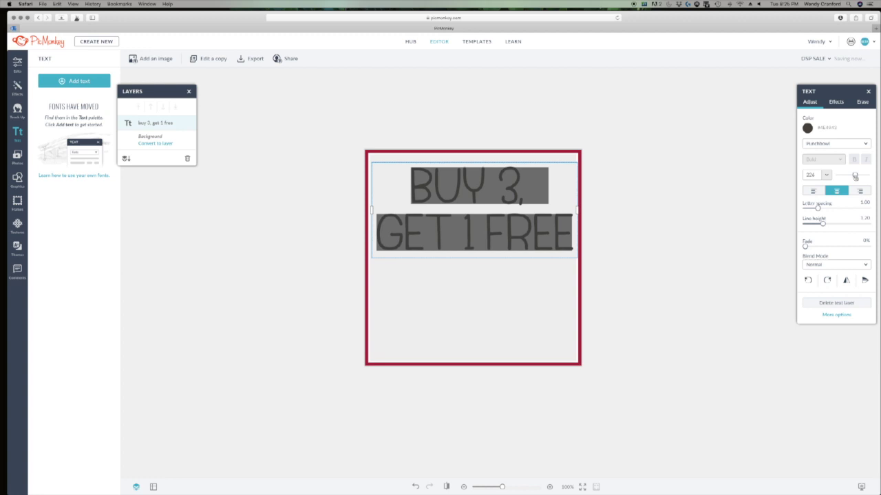
pyautogui.click(504, 305)
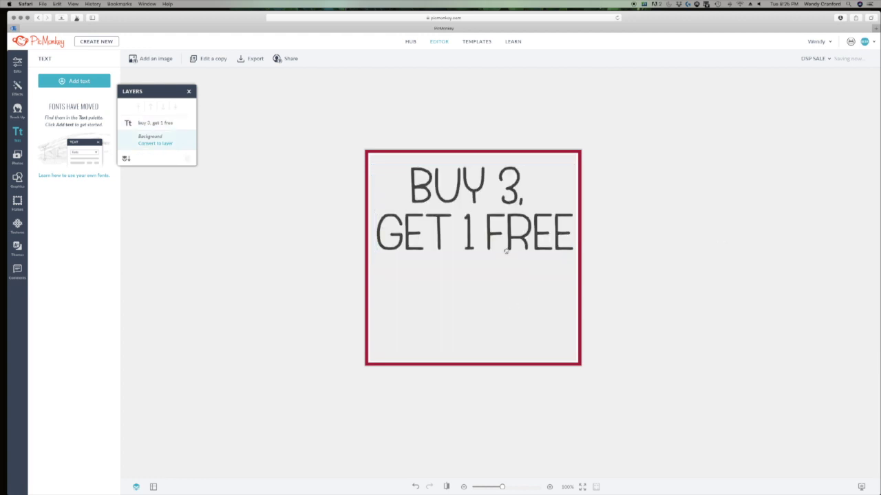
pyautogui.click(414, 249)
pyautogui.moveTo(418, 240); pyautogui.dragTo(416, 241)
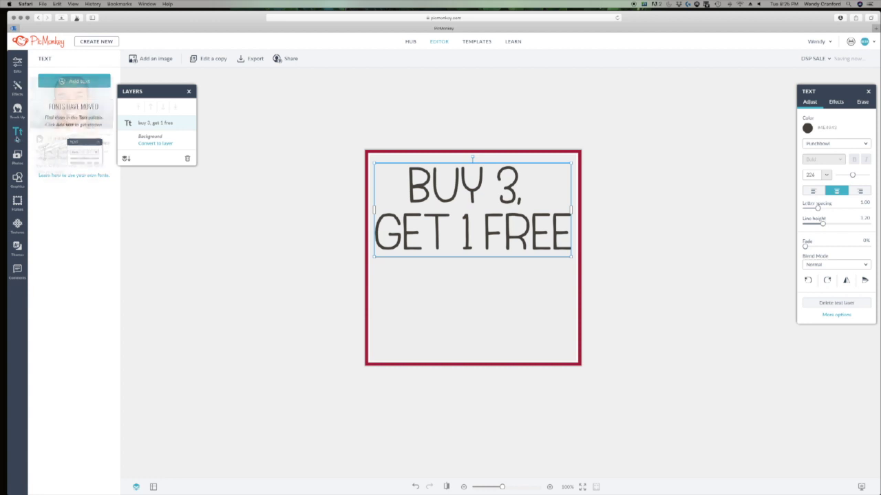
# Step: Add a second text layer below the headline, using the Adobe Gothic Std font at size 90
pyautogui.click(74, 80)
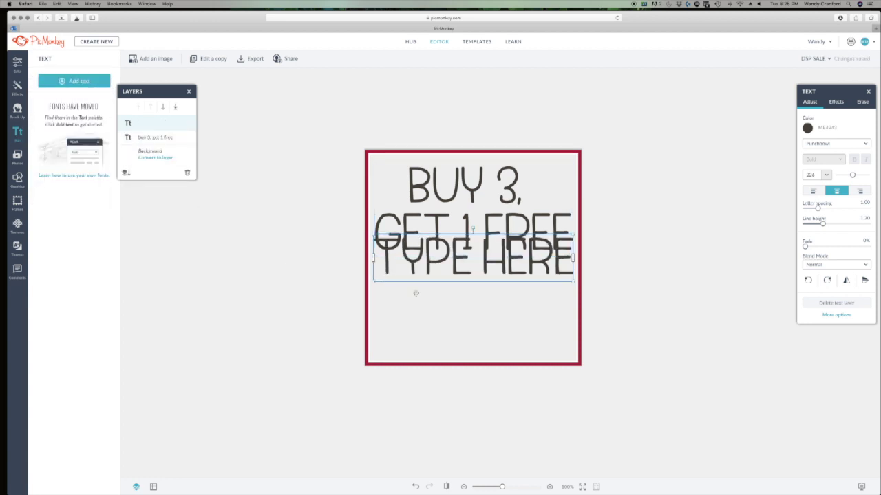
pyautogui.moveTo(461, 261); pyautogui.dragTo(456, 295)
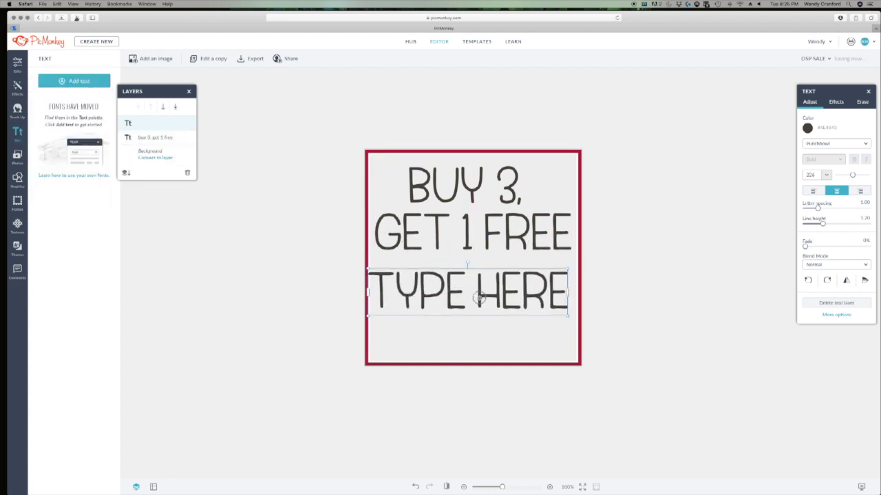
pyautogui.doubleClick(481, 297)
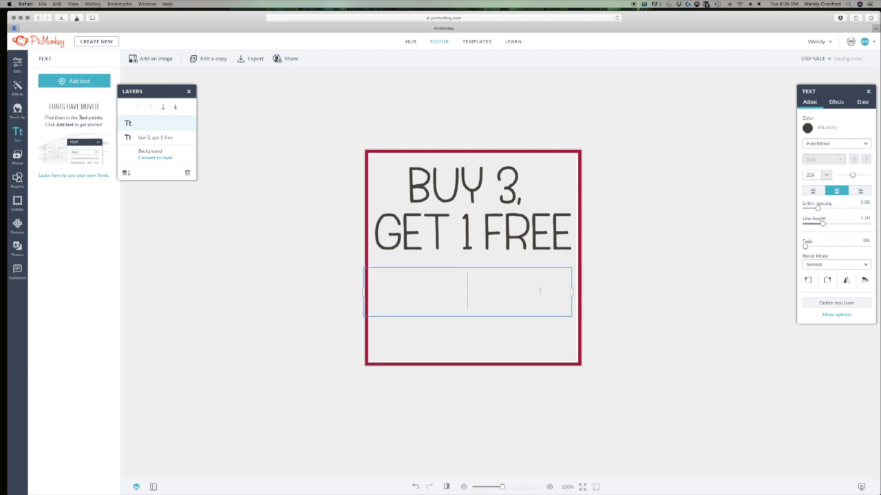
pyautogui.click(825, 145)
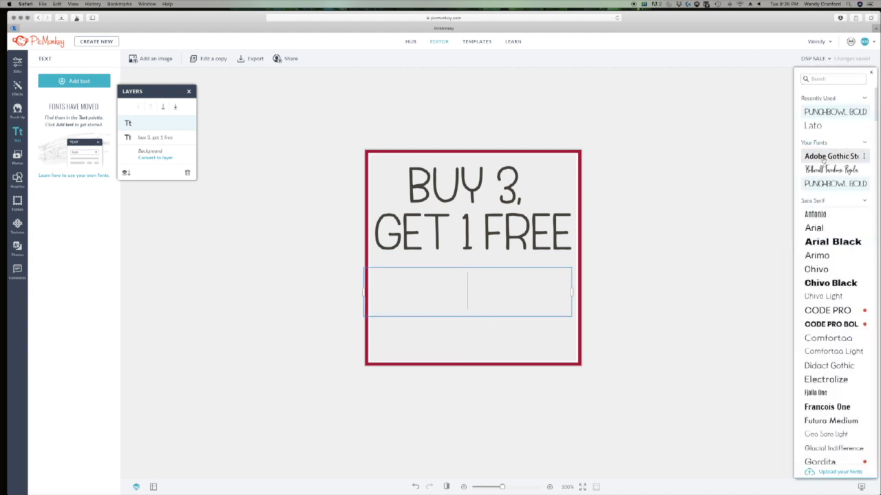
pyautogui.click(824, 158)
pyautogui.click(499, 307)
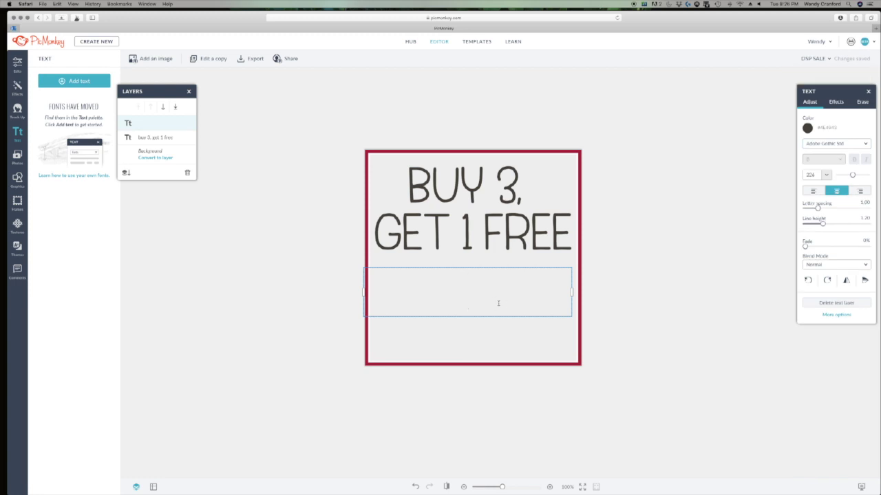
pyautogui.moveTo(852, 175); pyautogui.dragTo(842, 176)
# Step: Enter "Get a free pack of select Designer Series Papers when you" in the second text layer
pyautogui.write('Get a')
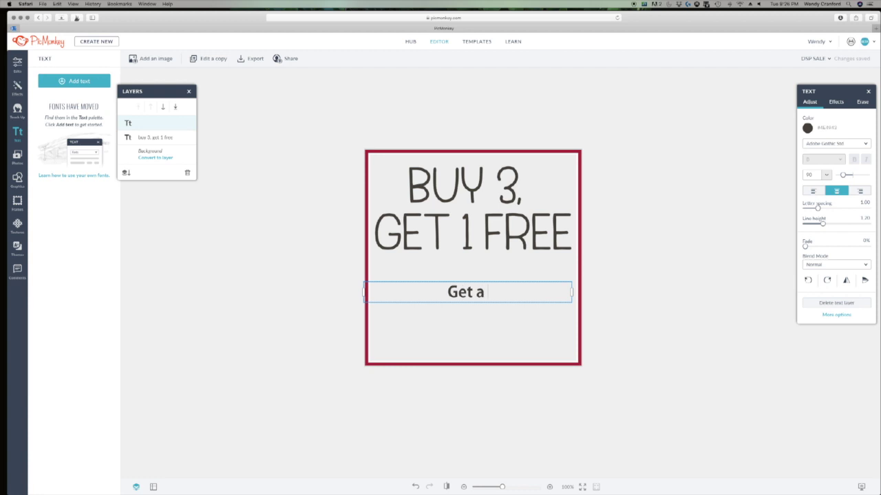
pyautogui.write(' free pack of f')
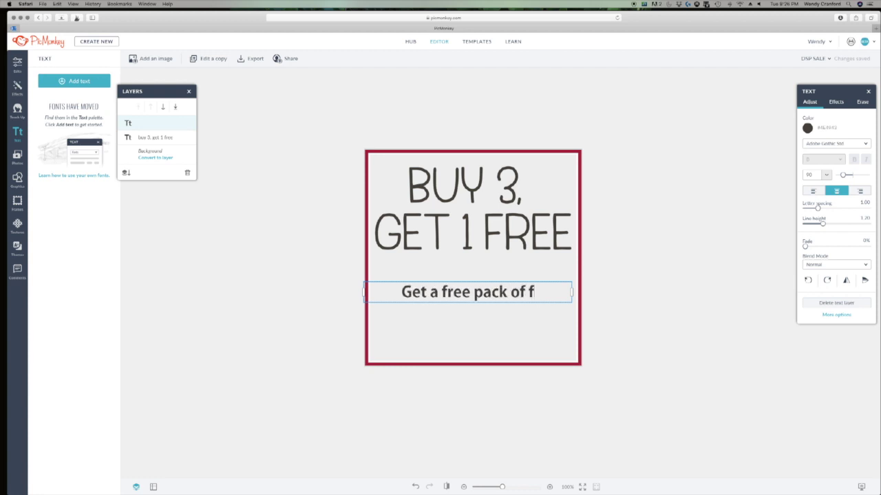
pyautogui.press('BackSpace')
pyautogui.write('D')
pyautogui.press('BackSpace')
pyautogui.write('De')
pyautogui.press('BackSpace')
pyautogui.press('BackSpace')
pyautogui.write('select Designer Seriesp P')
pyautogui.press('BackSpace')
pyautogui.press('BackSpace')
pyautogui.press('BackSpace')
pyautogui.write('Papers when you')
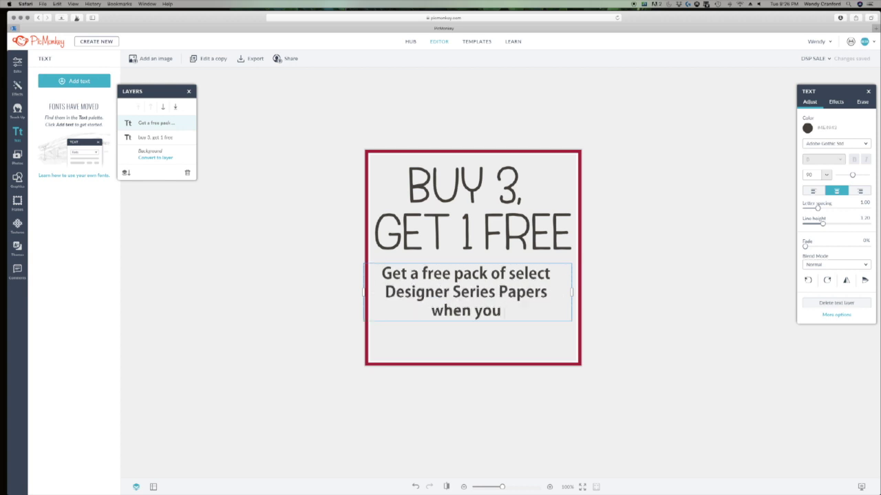
# Step: Correct Papers to Paper in the second text layer and complete the sentence with "when you buy 3 packs!"
pyautogui.press('BackSpace')
pyautogui.press('BackSpace')
pyautogui.press('BackSpace')
pyautogui.press('BackSpace')
pyautogui.press('BackSpace')
pyautogui.press('BackSpace')
pyautogui.press('BackSpace')
pyautogui.press('BackSpace')
pyautogui.press('BackSpace')
pyautogui.press('BackSpace')
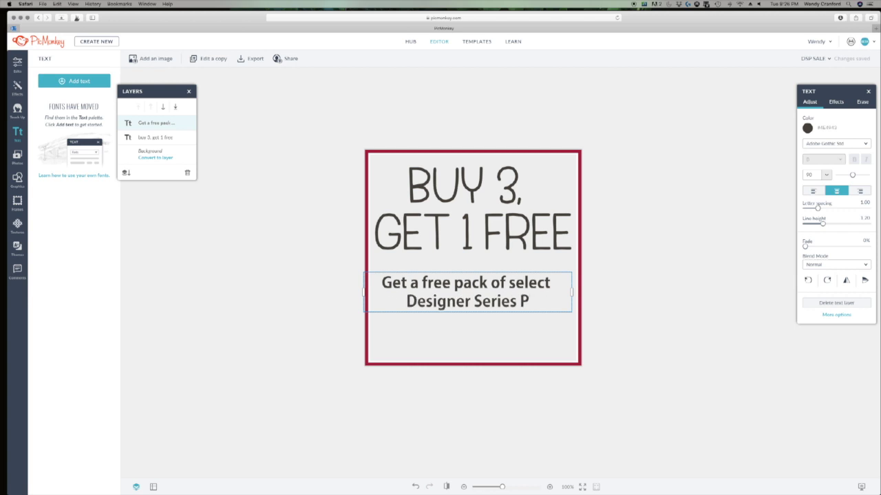
pyautogui.write('when you')
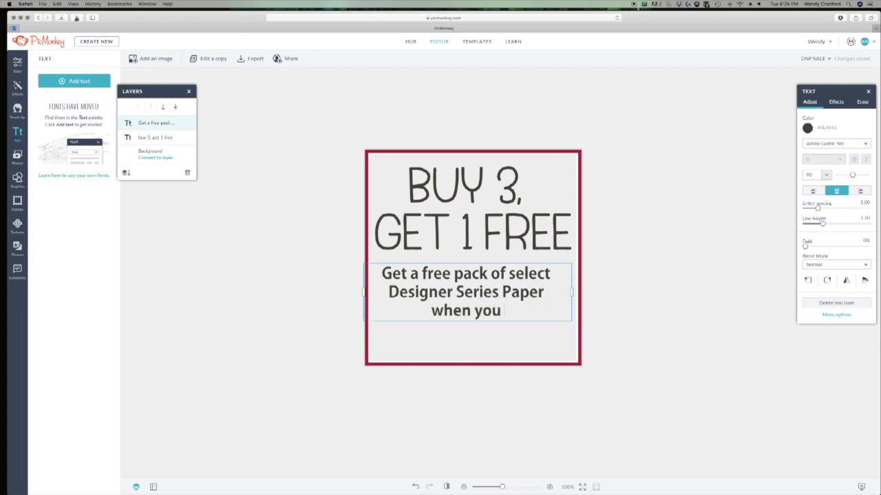
pyautogui.write(' buy 3 packs.')
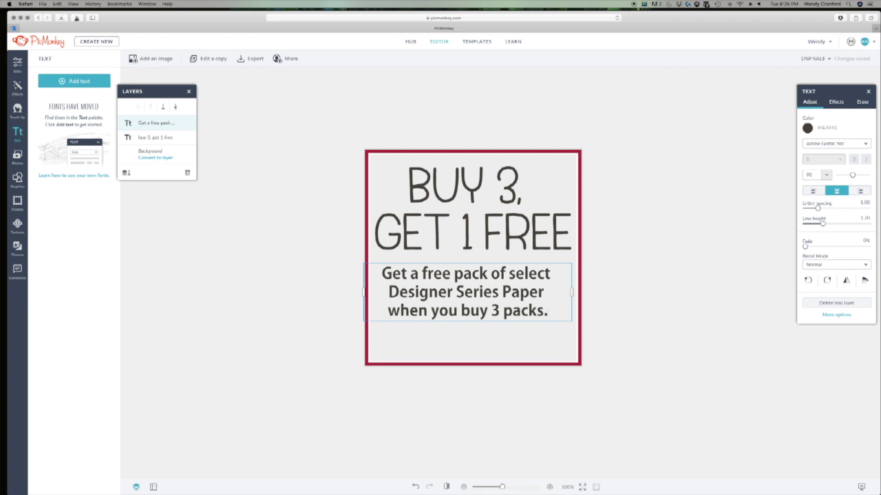
pyautogui.press('BackSpace')
pyautogui.write('!')
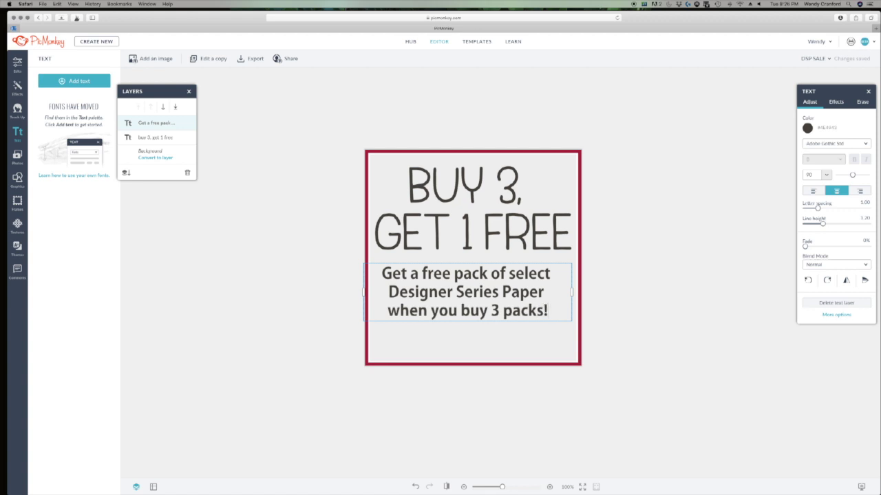
# Step: Nudge the offer text slightly up and centre it under the headline, and change its color to mint green #A3D8D0
pyautogui.moveTo(484, 308); pyautogui.dragTo(491, 303)
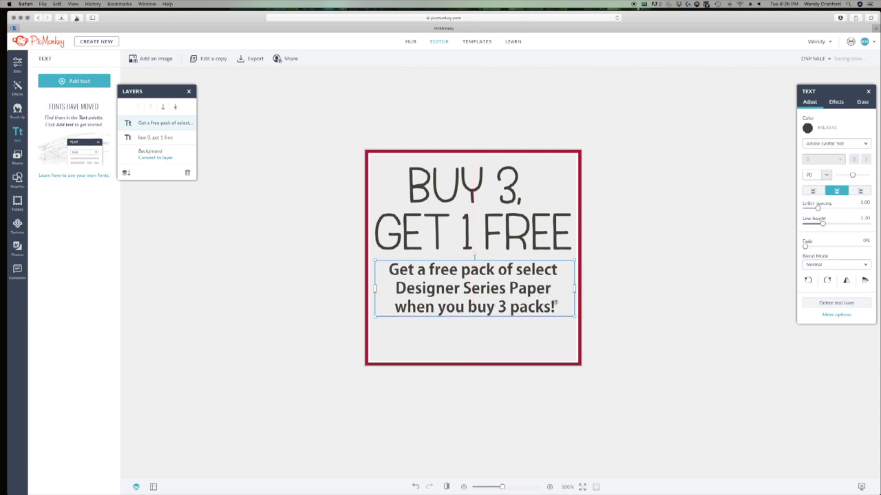
pyautogui.moveTo(561, 304); pyautogui.dragTo(388, 268)
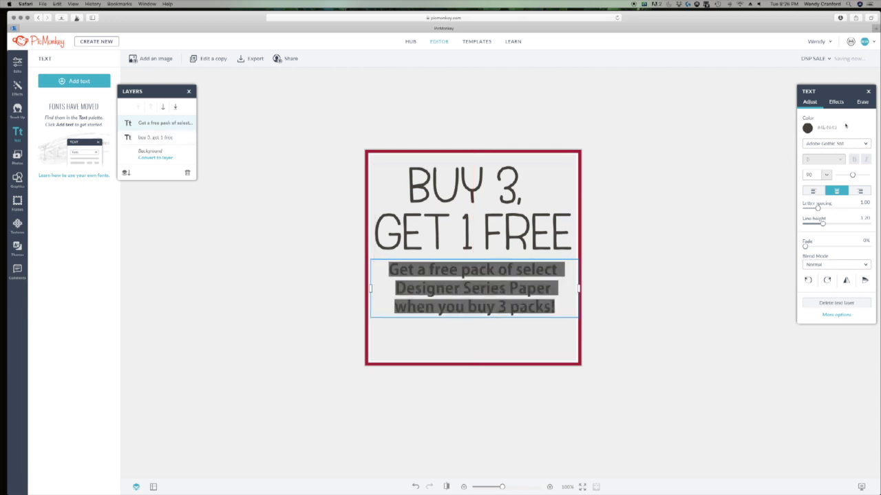
pyautogui.click(807, 128)
pyautogui.doubleClick(821, 176)
pyautogui.write('#4')
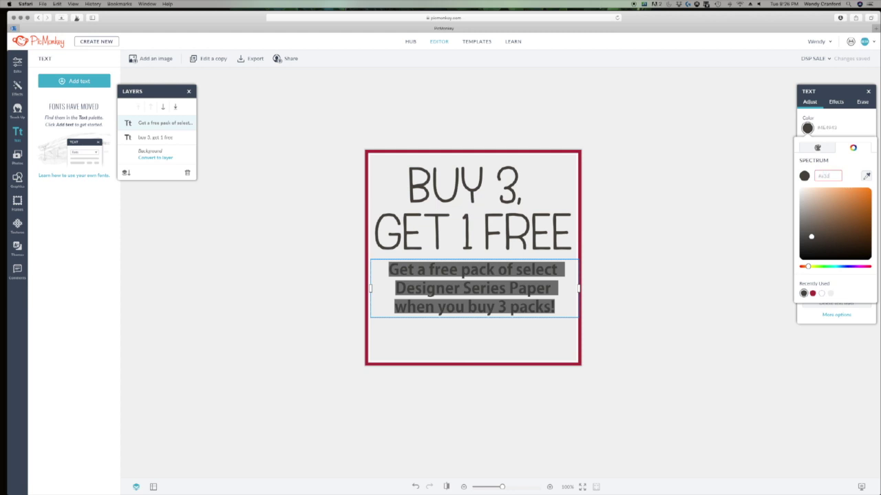
pyautogui.write('3d8d3')
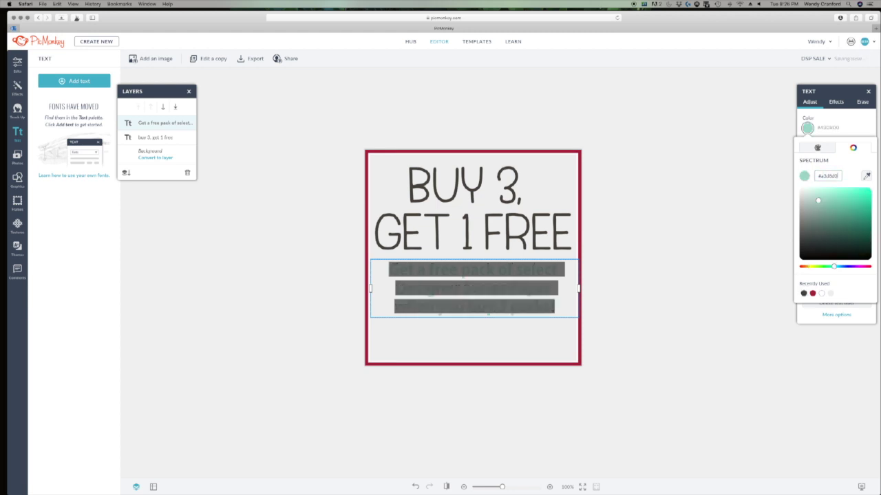
pyautogui.click(729, 257)
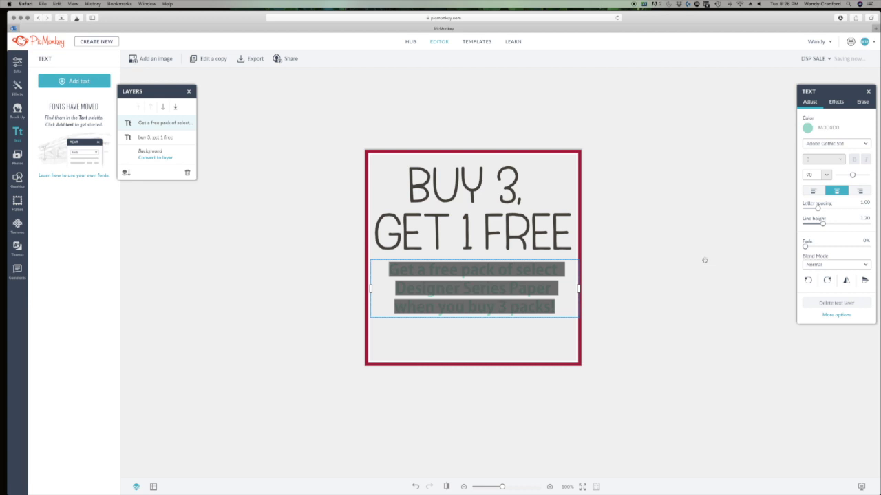
pyautogui.click(517, 326)
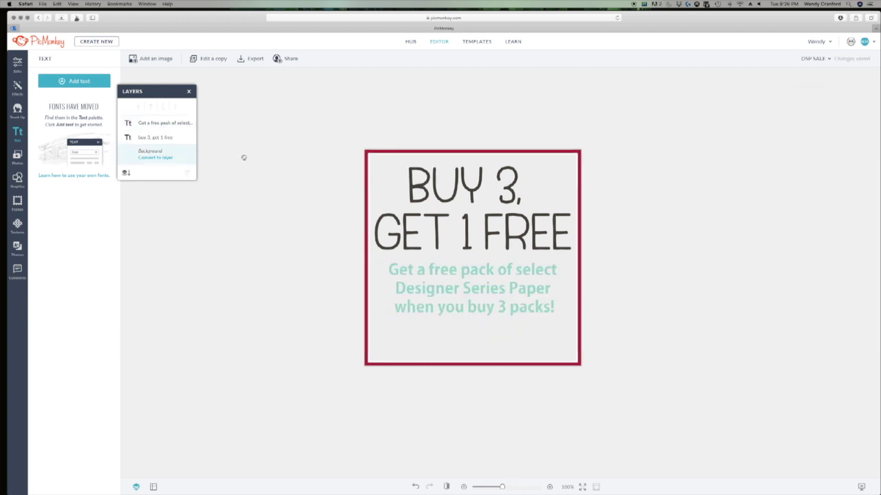
pyautogui.click(69, 82)
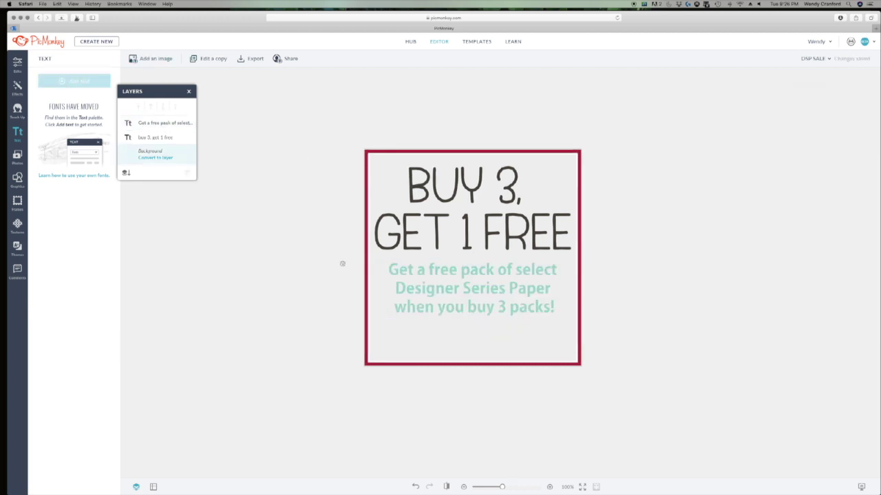
pyautogui.moveTo(480, 330); pyautogui.dragTo(483, 340)
pyautogui.doubleClick(485, 340)
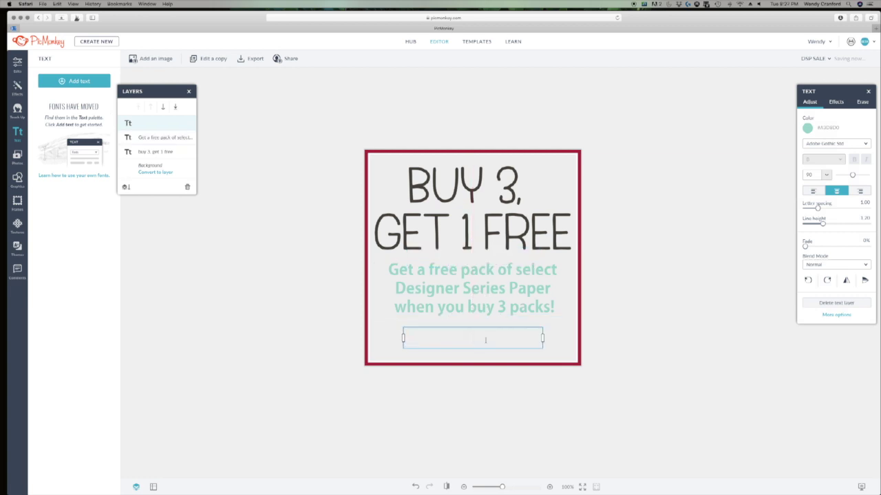
pyautogui.write('www.shopluvi')
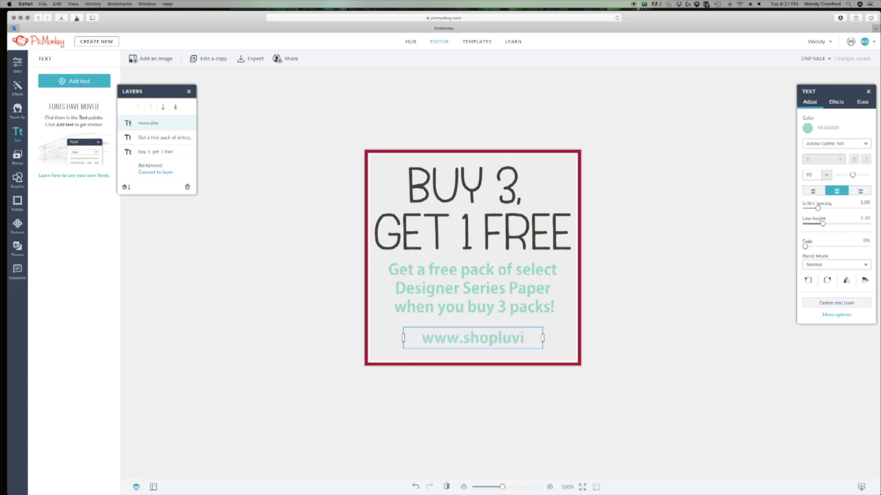
pyautogui.write('nstampin.com')
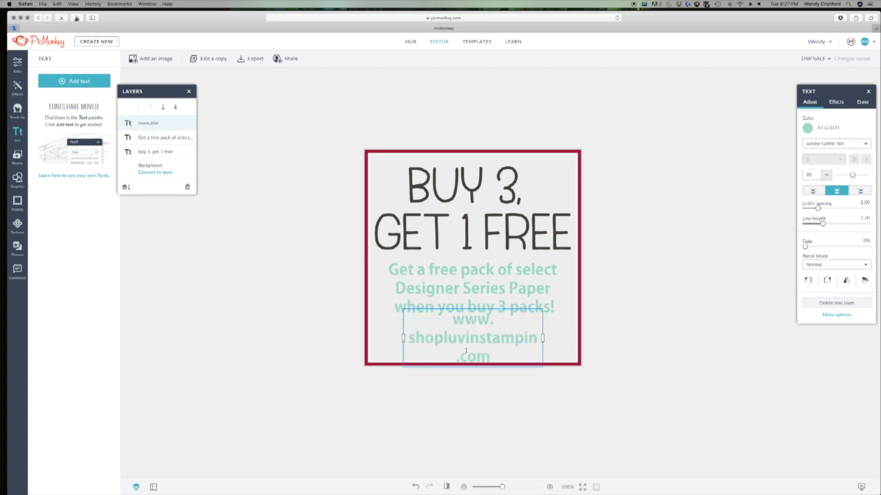
# Step: Reduce the website address to font size 71 and widen its text box to fit one line centred within the frame
pyautogui.moveTo(492, 356); pyautogui.dragTo(354, 276)
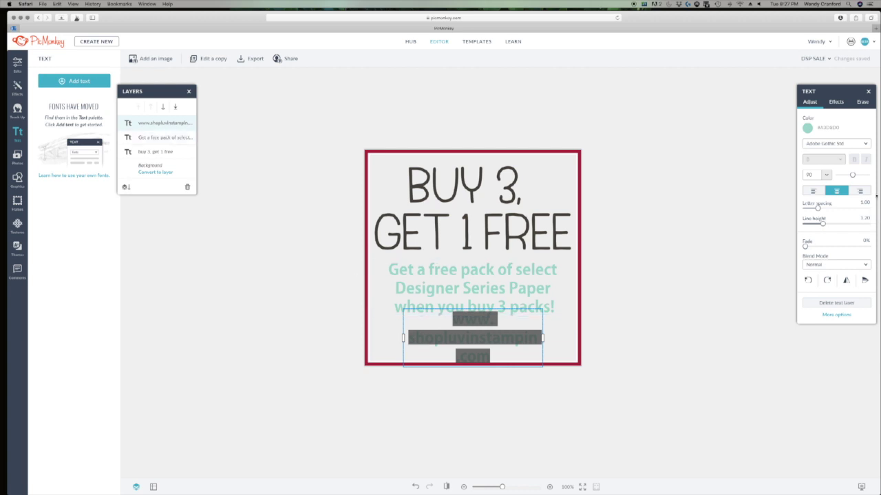
pyautogui.moveTo(853, 175); pyautogui.dragTo(850, 176)
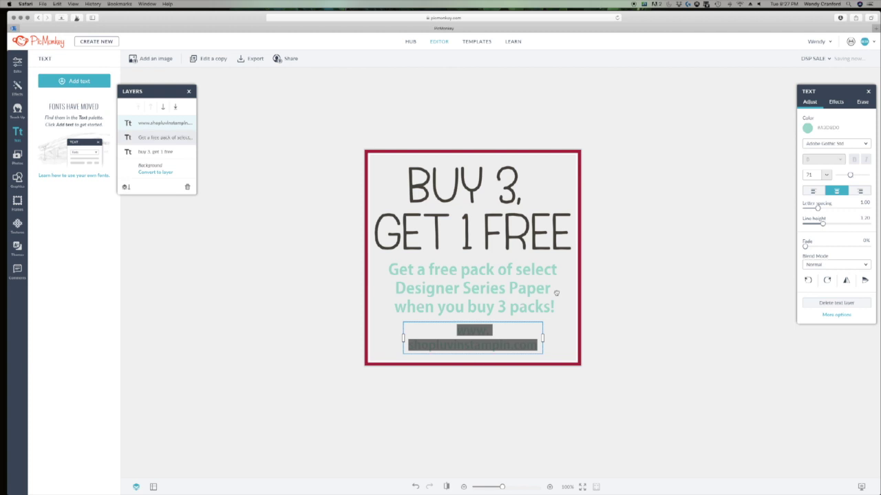
pyautogui.moveTo(542, 337); pyautogui.dragTo(580, 337)
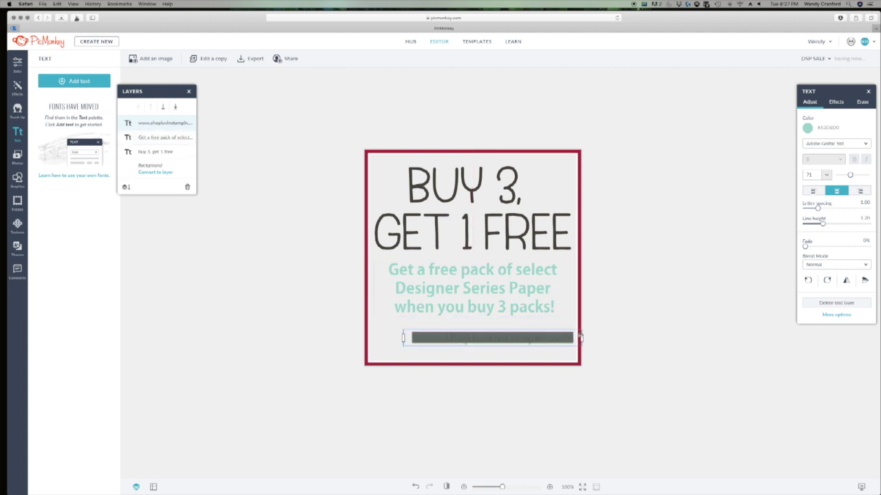
pyautogui.moveTo(401, 337); pyautogui.dragTo(375, 338)
pyautogui.moveTo(471, 339); pyautogui.dragTo(468, 339)
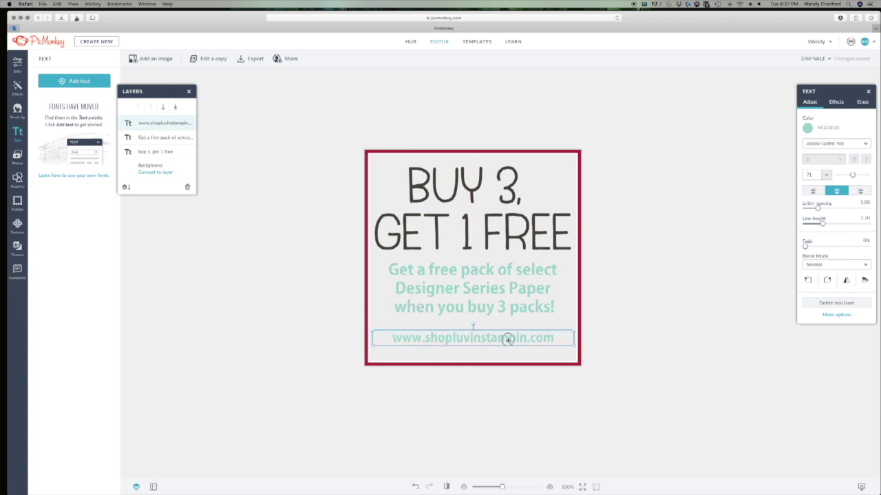
# Step: Recolor the whole website address to the dark red used for the frame
pyautogui.doubleClick(553, 338)
pyautogui.click(560, 338)
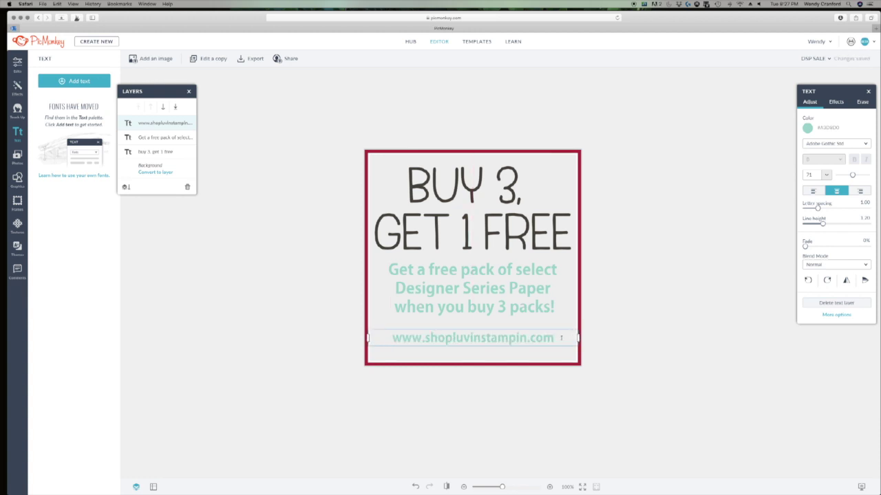
pyautogui.moveTo(566, 338); pyautogui.dragTo(331, 329)
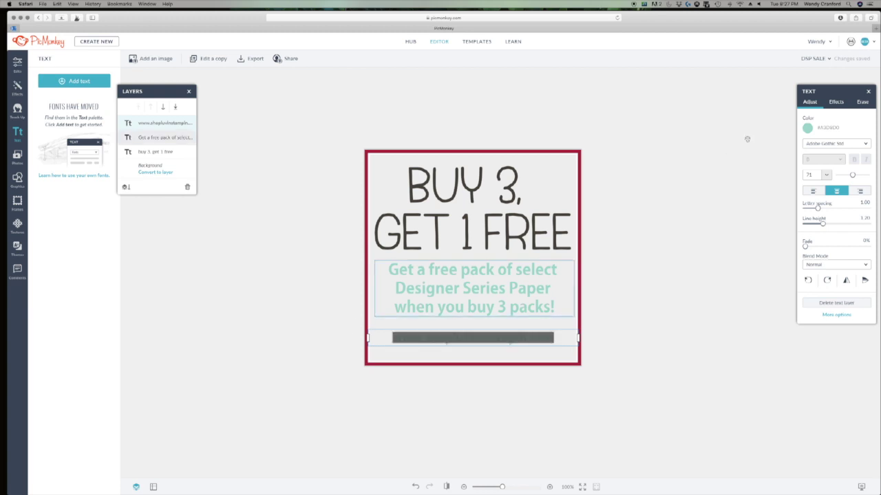
pyautogui.click(807, 130)
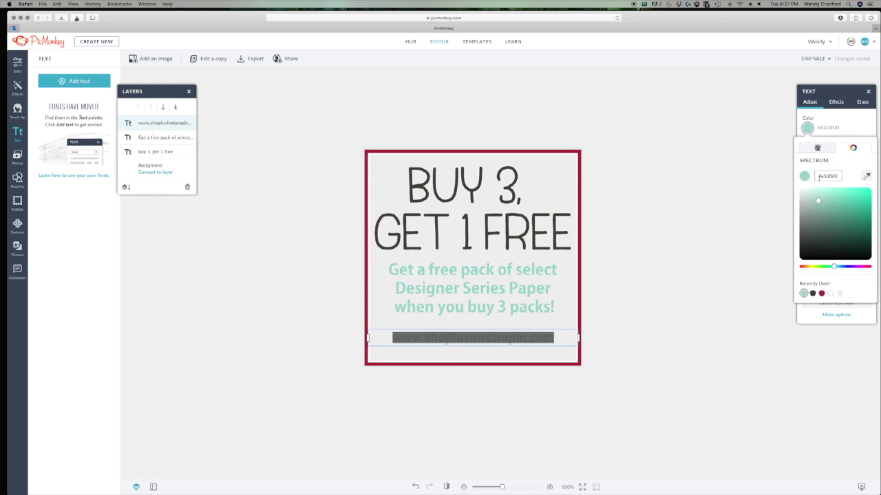
pyautogui.moveTo(821, 177); pyautogui.dragTo(846, 179)
pyautogui.write('#c52d41')
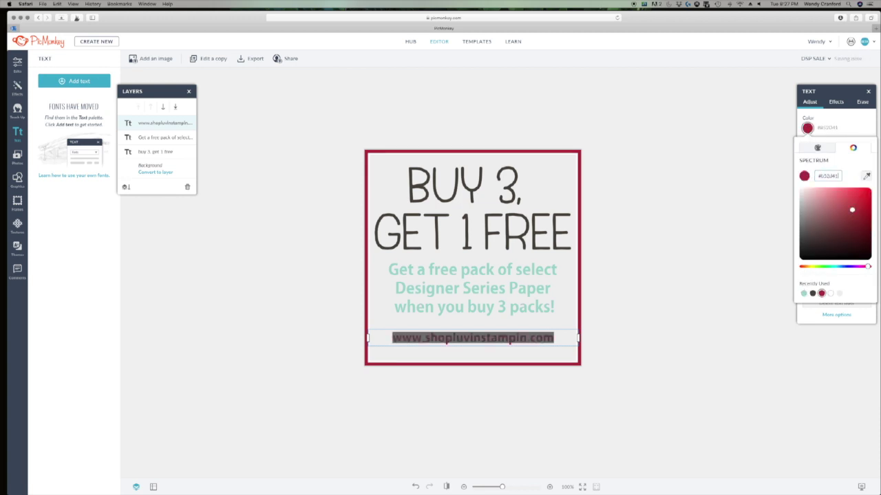
pyautogui.click(688, 194)
pyautogui.click(690, 195)
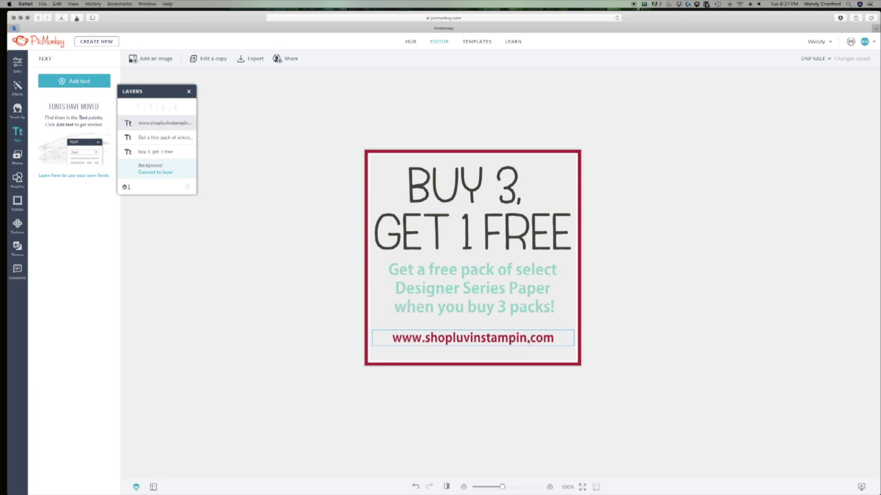
# Step: Move the offer text and the headline slightly down to even out the spacing inside the frame
pyautogui.click(497, 289)
pyautogui.moveTo(497, 289); pyautogui.dragTo(497, 293)
pyautogui.click(492, 227)
pyautogui.moveTo(491, 226); pyautogui.dragTo(493, 227)
pyautogui.click(629, 245)
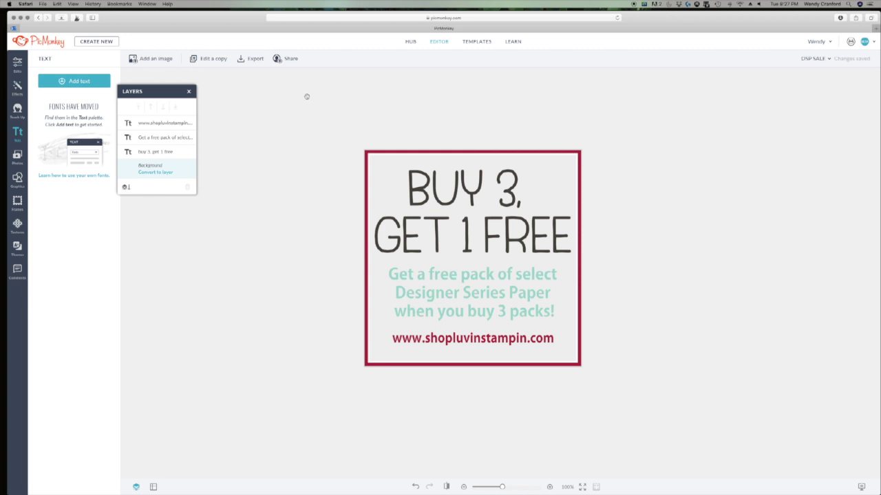
# Step: Export the design as DSP SALE.png at 1260 × 1260 px into the Photos of Projects folder within All Stampin' UP! Stuff
pyautogui.click(254, 58)
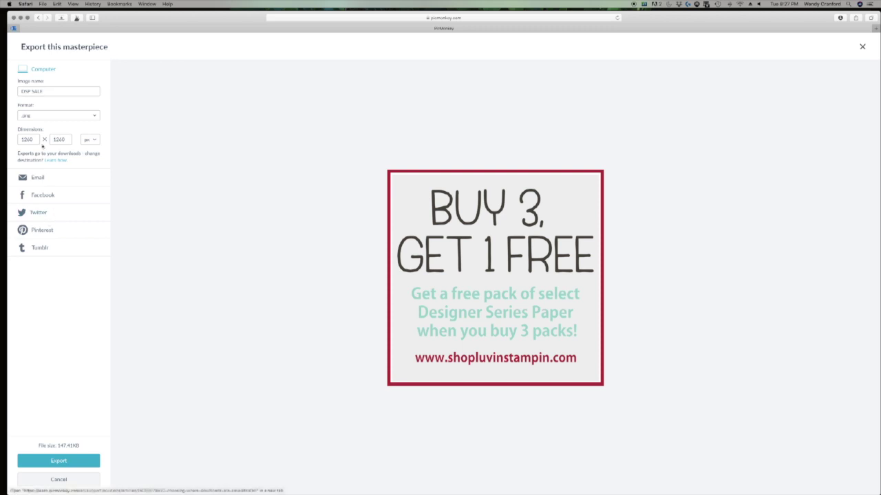
pyautogui.click(78, 459)
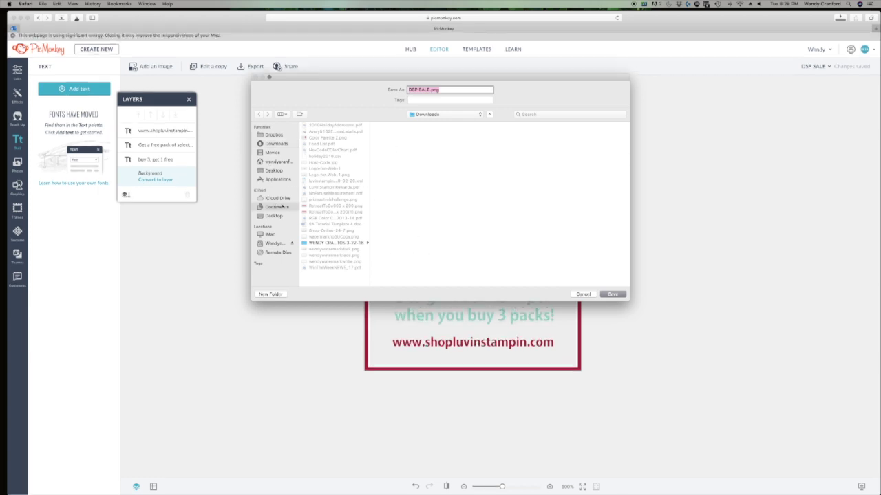
pyautogui.click(337, 143)
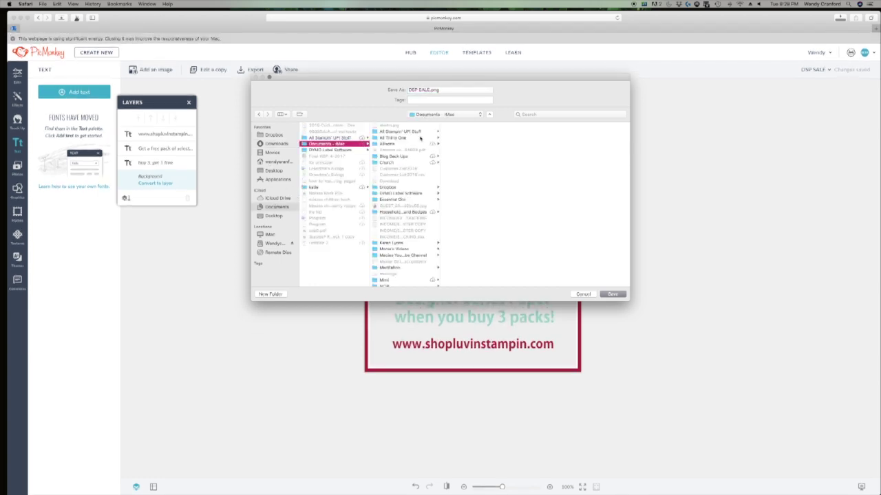
pyautogui.click(406, 132)
pyautogui.scroll(-10, 478, 237)
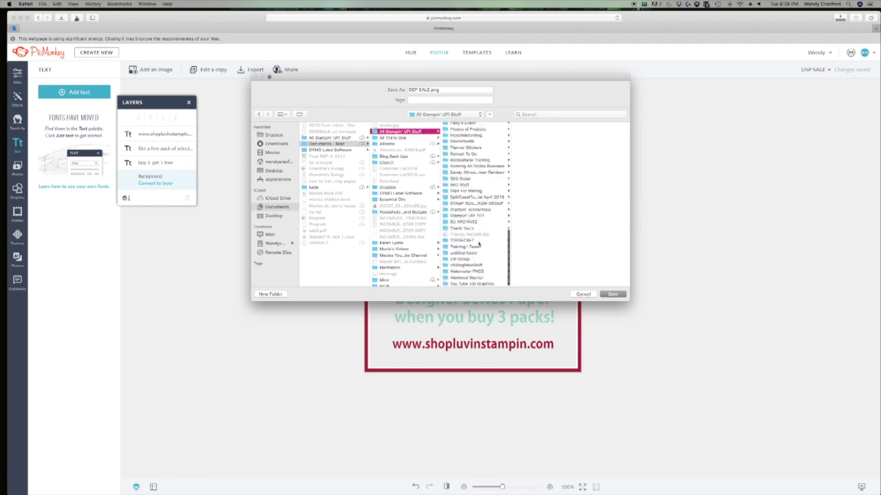
pyautogui.click(479, 129)
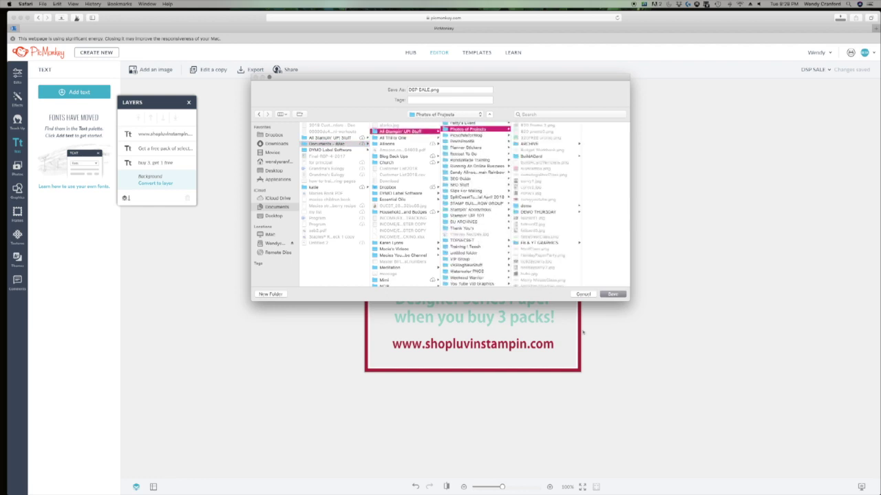
pyautogui.click(612, 293)
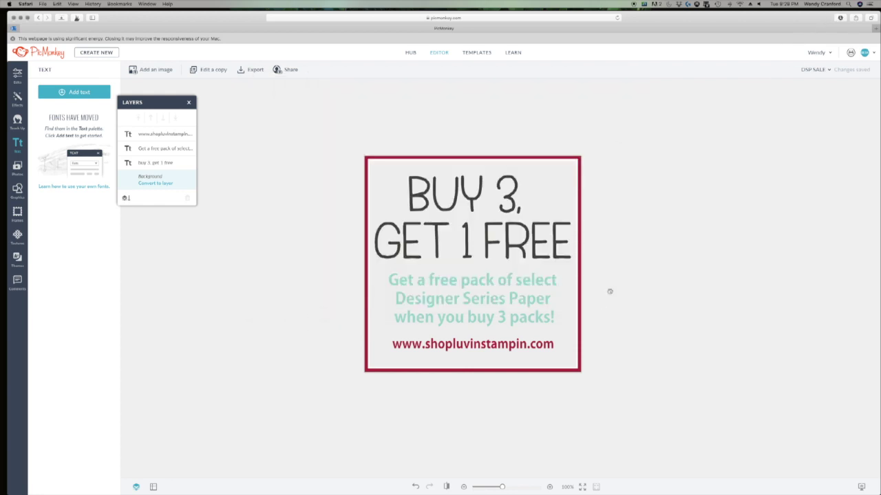
# Step: Look over the canvas and photo edits, the stock photos and the themes, and examine the Trick or Treat theme's fonts and graphics
pyautogui.moveTo(24, 122)
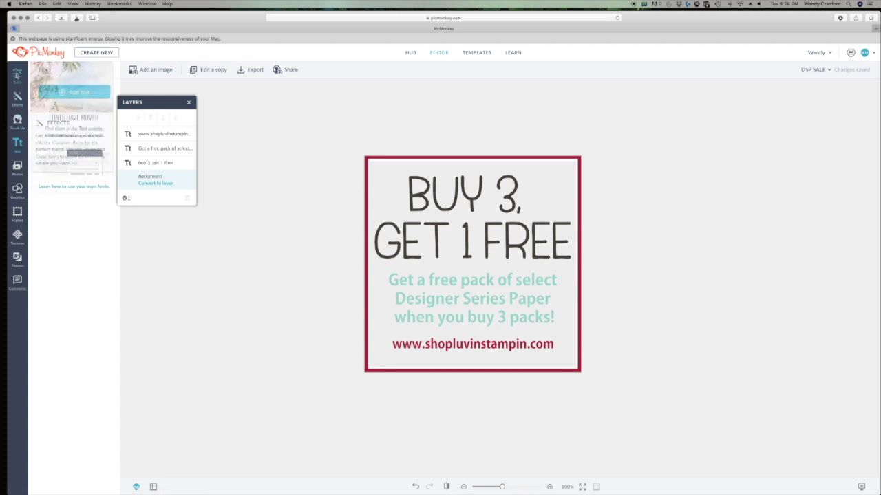
pyautogui.moveTo(17, 74)
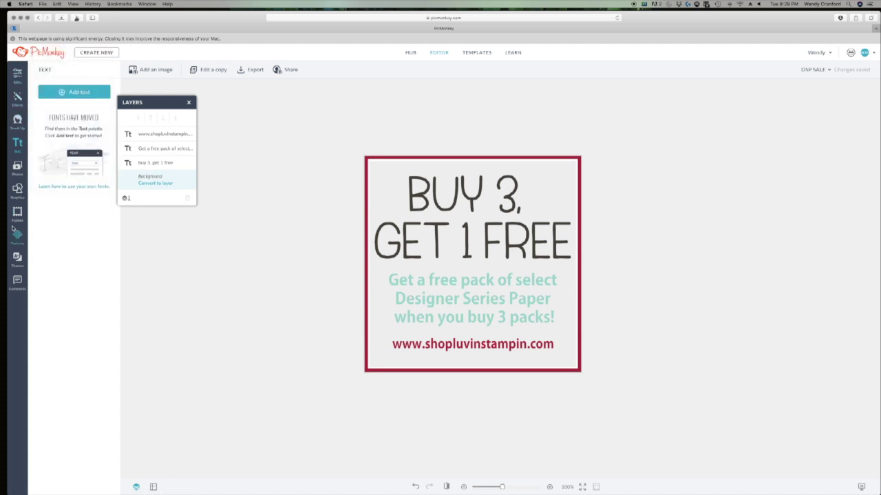
pyautogui.moveTo(17, 236)
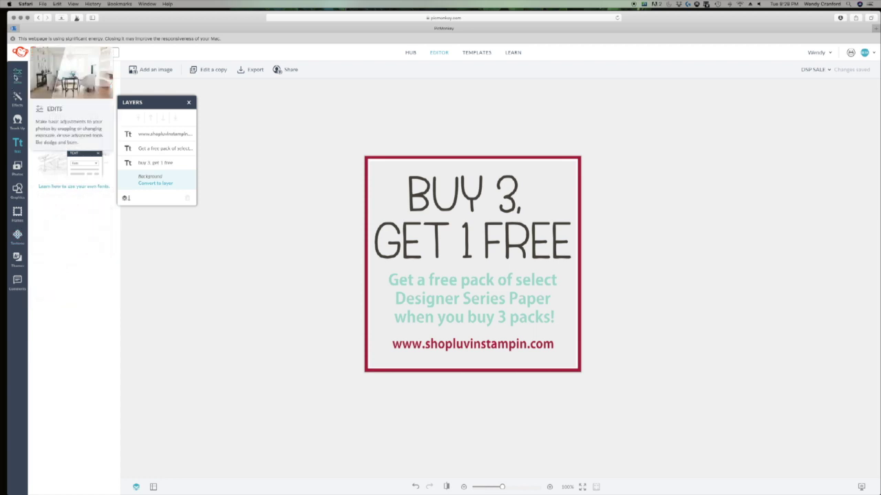
pyautogui.click(17, 75)
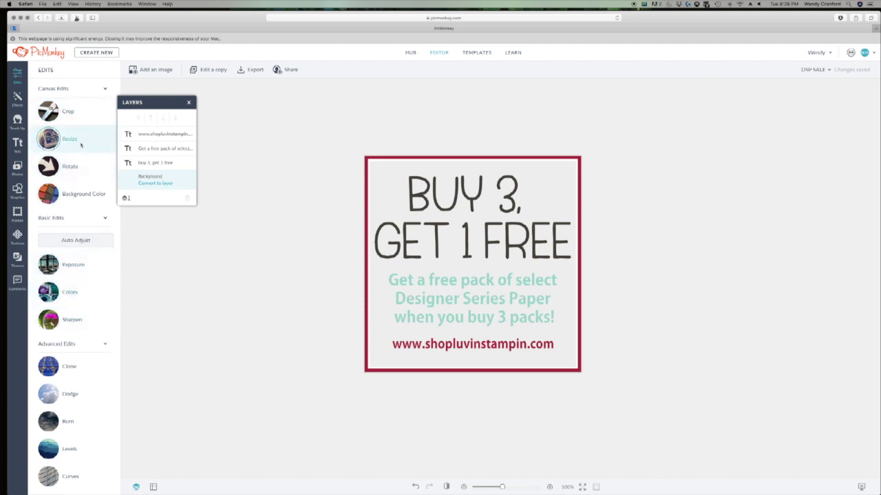
pyautogui.click(20, 169)
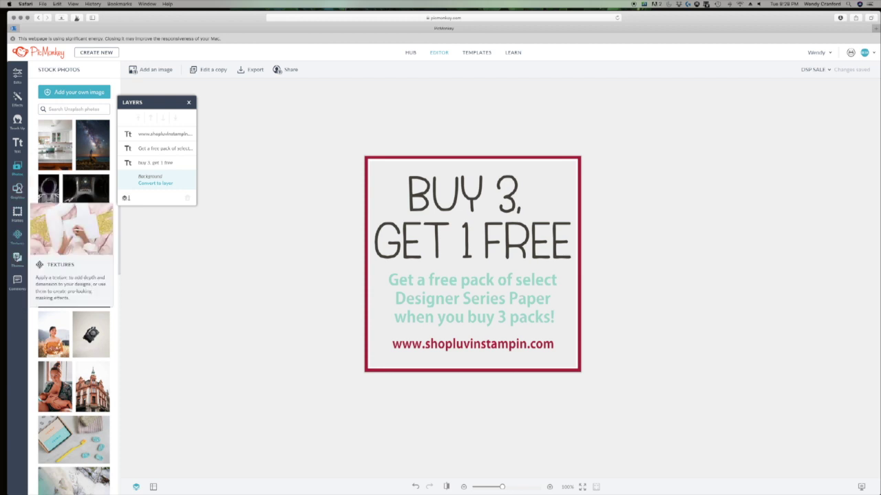
pyautogui.click(17, 260)
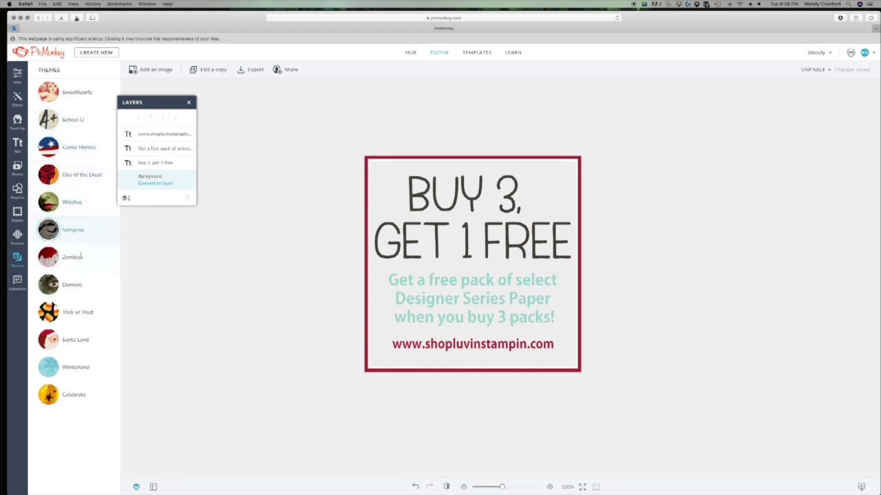
pyautogui.click(80, 311)
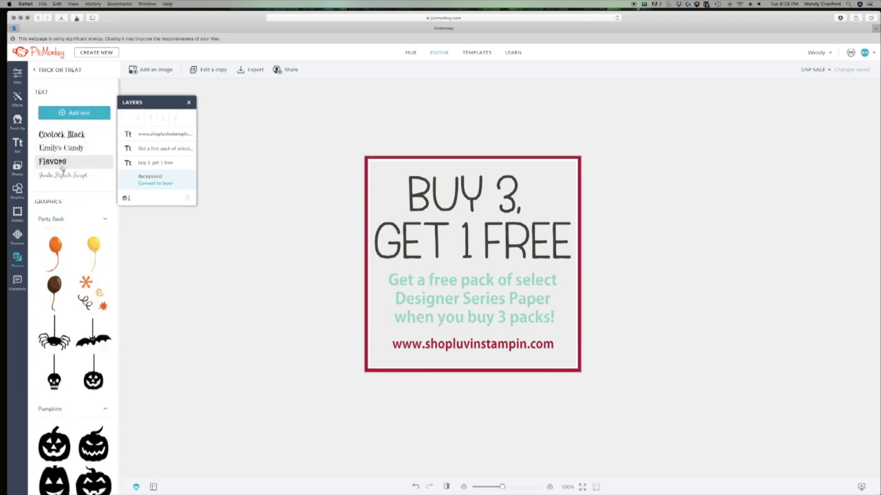
pyautogui.scroll(-4, 78, 287)
pyautogui.scroll(-8, 78, 287)
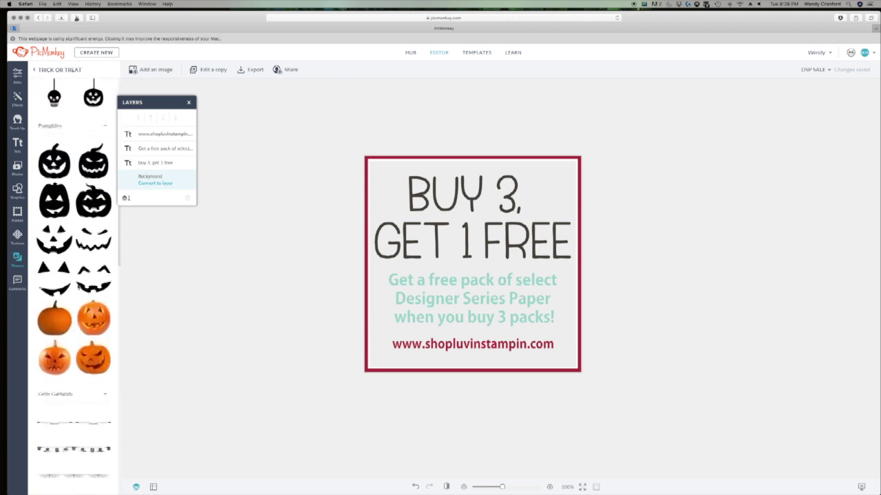
pyautogui.scroll(-6, 78, 287)
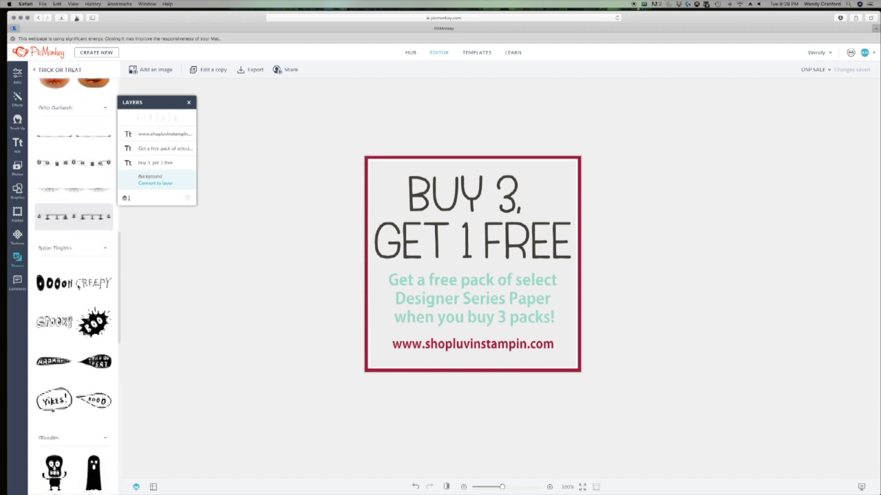
# Step: Try out the vampire graphic from the Ghoulies set on the sale design, then remove it
pyautogui.scroll(-7, 78, 287)
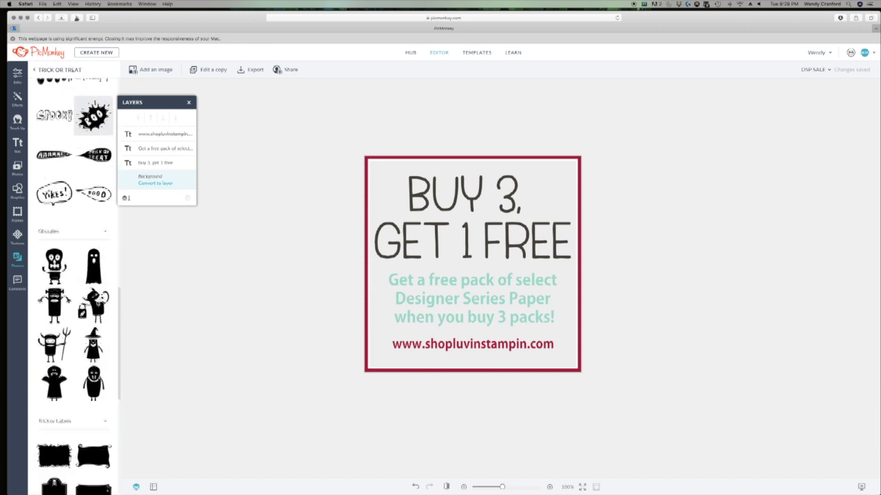
pyautogui.click(94, 335)
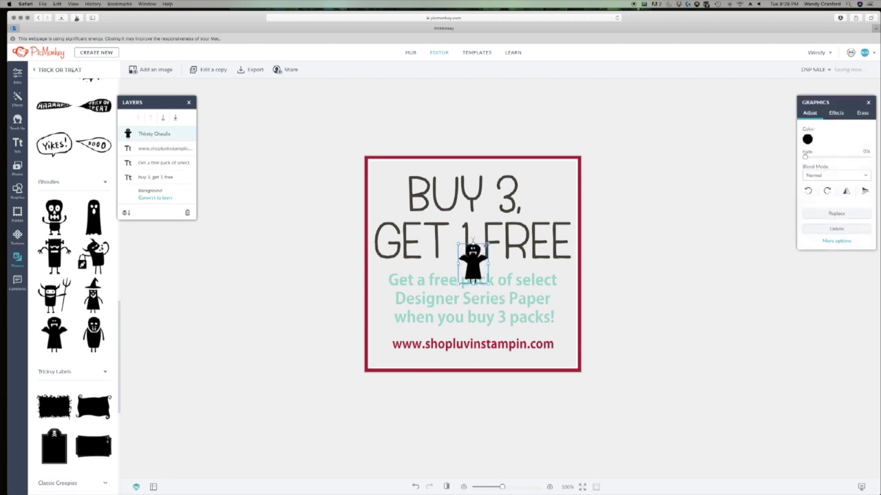
pyautogui.moveTo(488, 244); pyautogui.dragTo(527, 211)
pyautogui.moveTo(506, 248); pyautogui.dragTo(528, 222)
pyautogui.press('BackSpace')
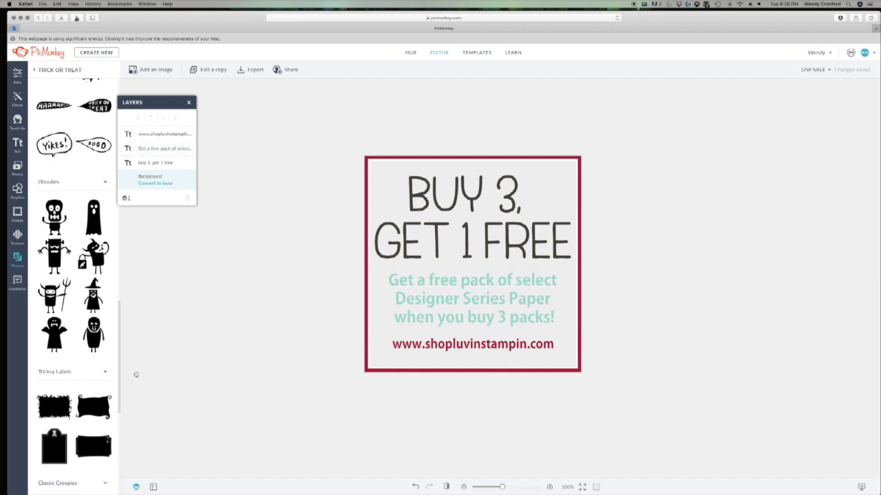
# Step: Look over the remaining Trick or Treat graphics and the recently saved designs in the Hub
pyautogui.scroll(-5, 95, 403)
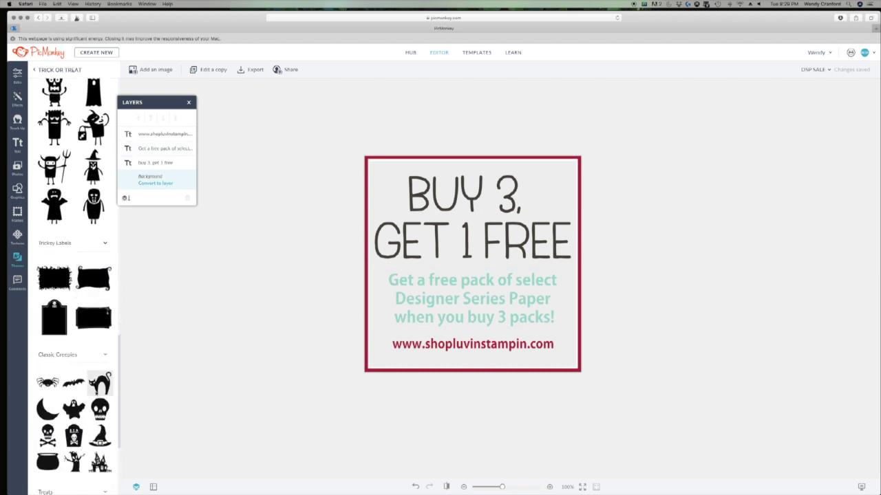
pyautogui.scroll(15, 96, 382)
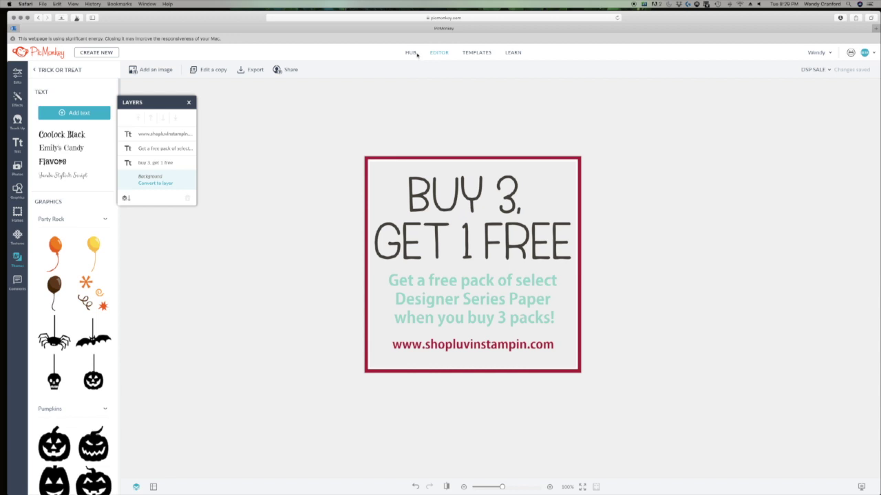
pyautogui.click(411, 53)
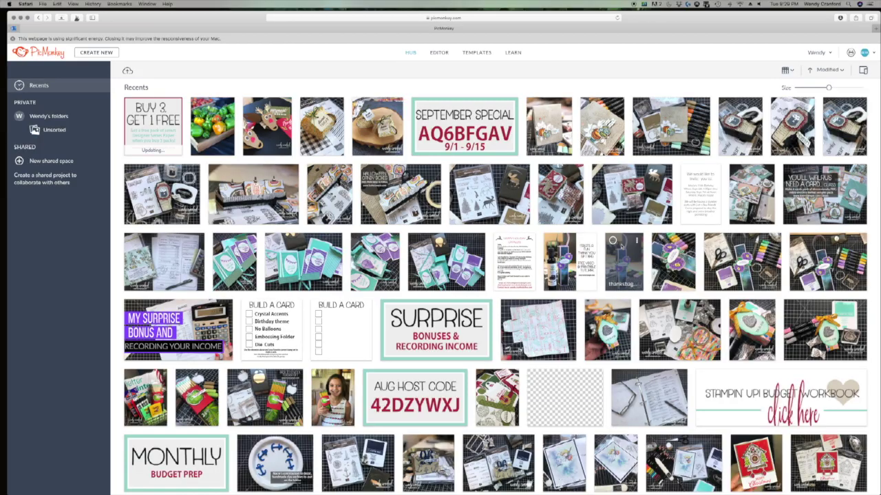
pyautogui.scroll(-10, 621, 246)
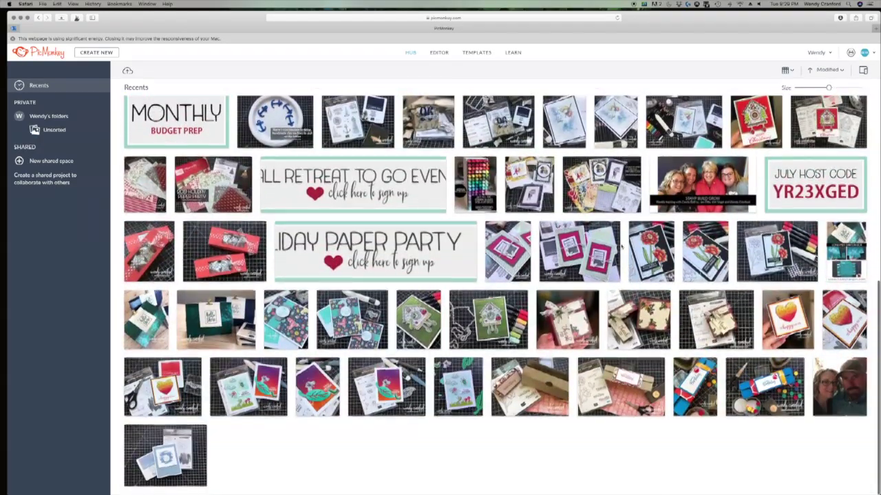
pyautogui.scroll(10, 621, 245)
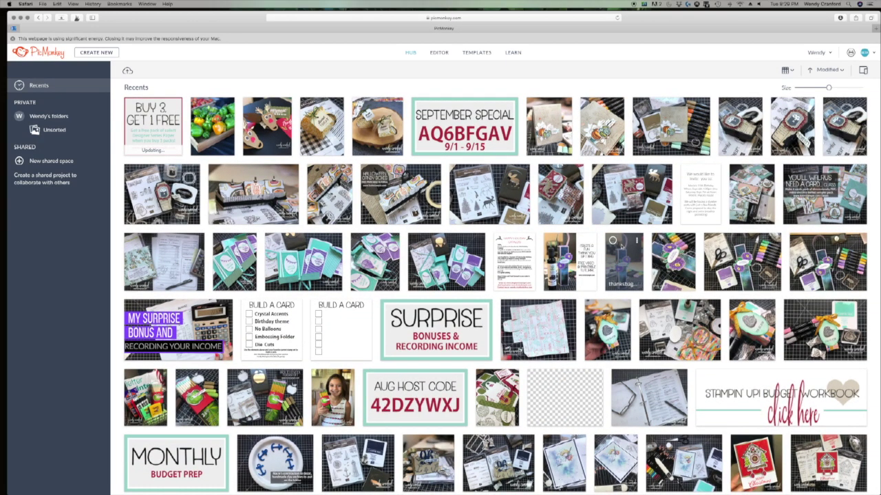
# Step: Switch to Canva at canva.com and open its account login form
pyautogui.click(344, 19)
pyautogui.write('canva.com')
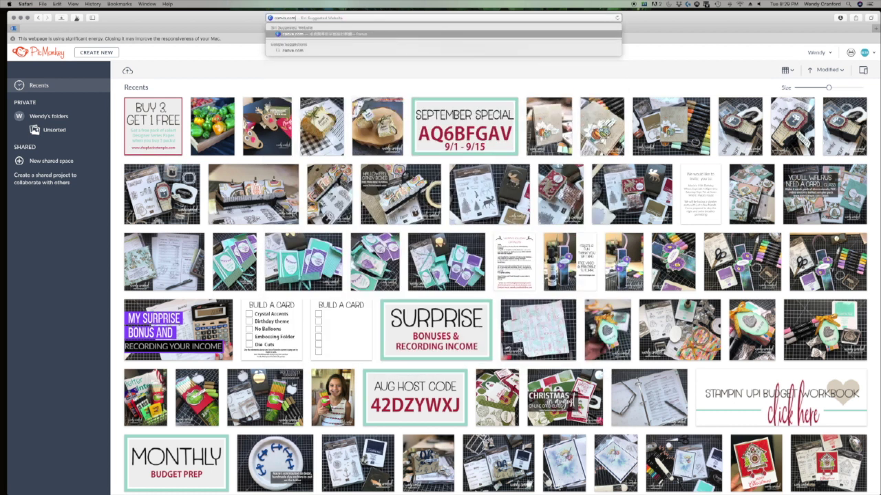
pyautogui.press('Return')
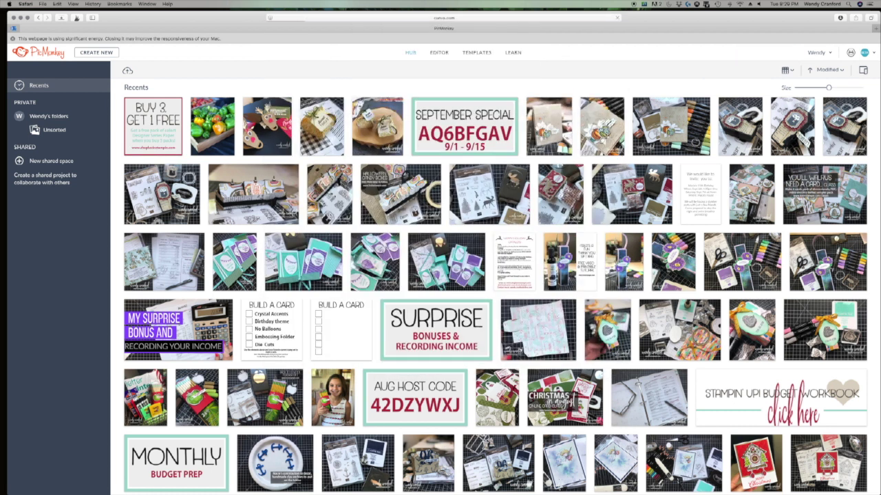
pyautogui.click(628, 58)
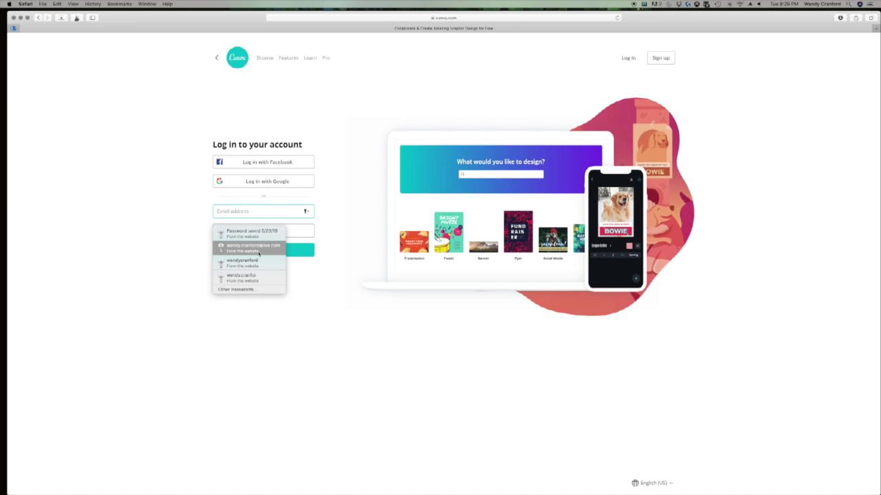
# Step: Try to log in to Canva with the saved e-mail address and account password
pyautogui.click(254, 248)
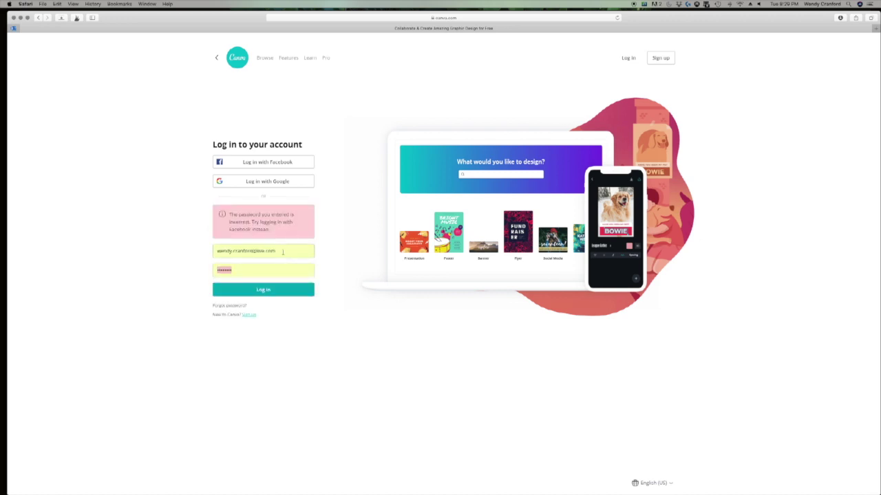
pyautogui.tripleClick(282, 252)
pyautogui.press('BackSpace')
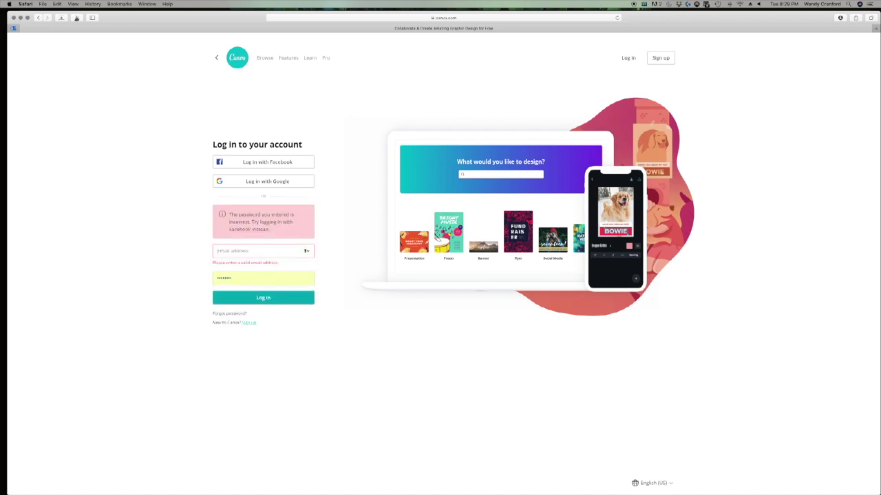
pyautogui.click(270, 281)
pyautogui.click(272, 297)
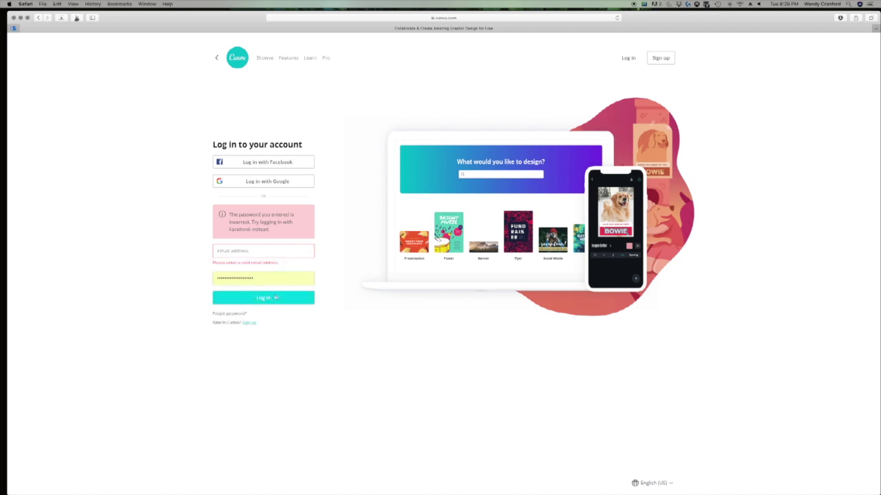
pyautogui.click(272, 251)
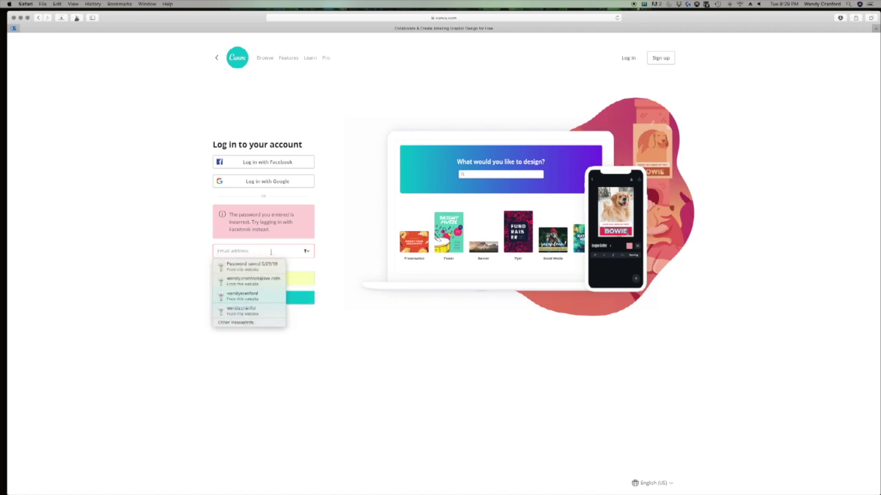
pyautogui.click(267, 268)
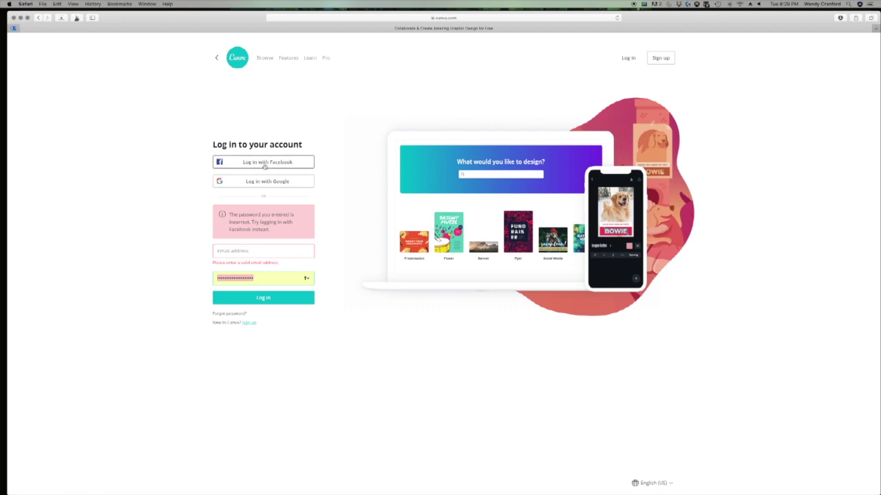
# Step: Log in to Canva with the Facebook account and decline saving the password
pyautogui.click(265, 165)
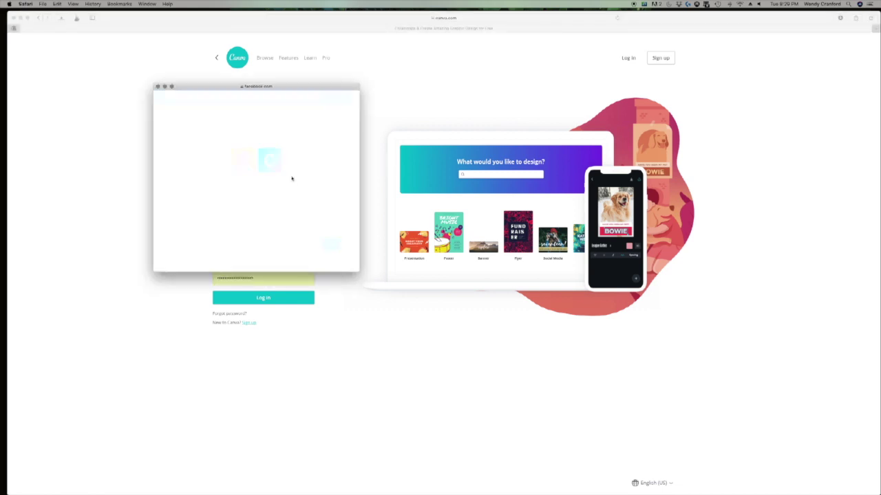
pyautogui.click(330, 245)
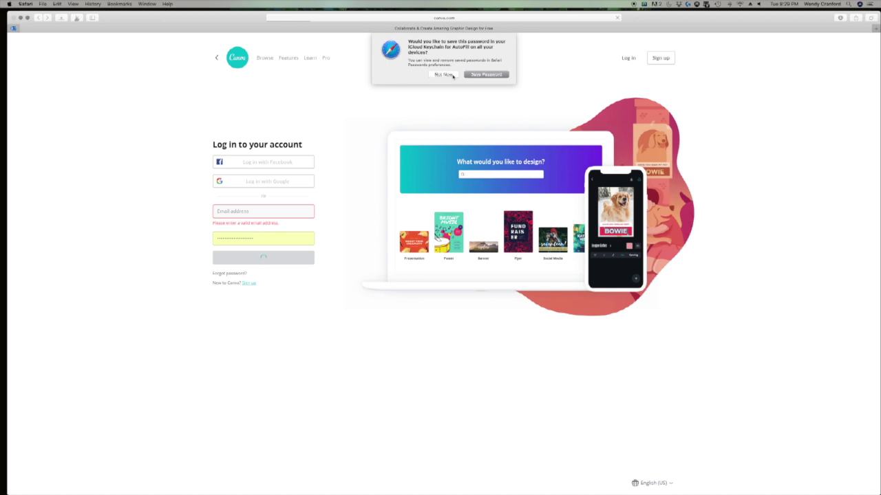
pyautogui.click(451, 74)
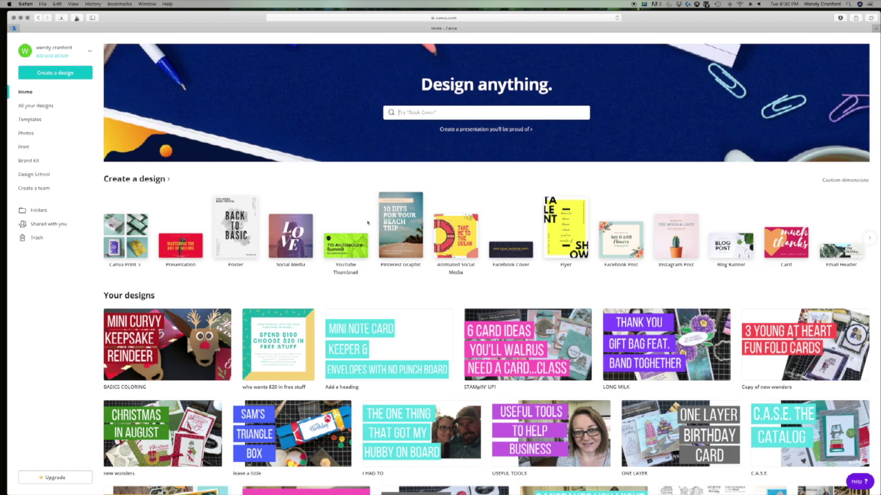
# Step: Open the Mini Note Card Keeper design and look over the available photos, elements and text styles
pyautogui.click(384, 356)
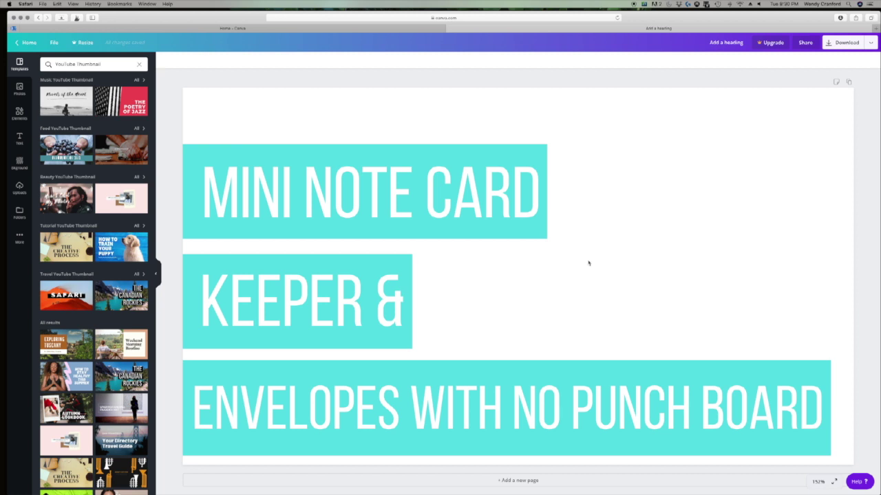
pyautogui.click(25, 91)
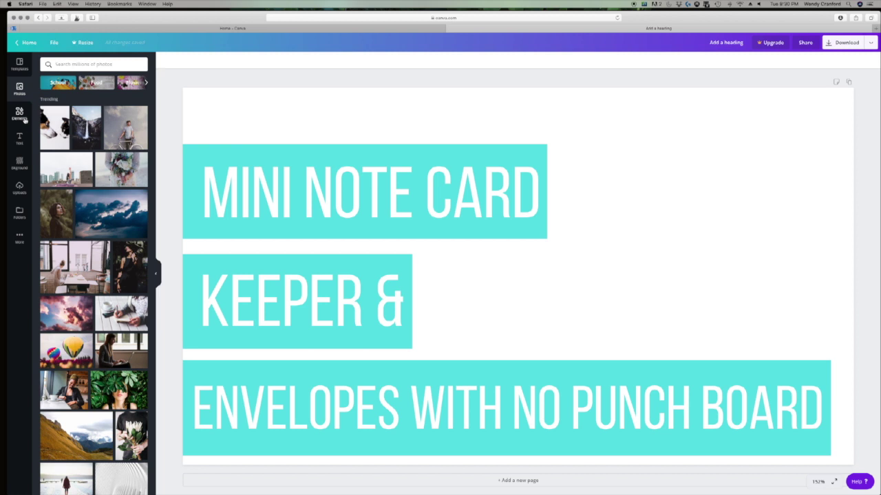
pyautogui.click(24, 117)
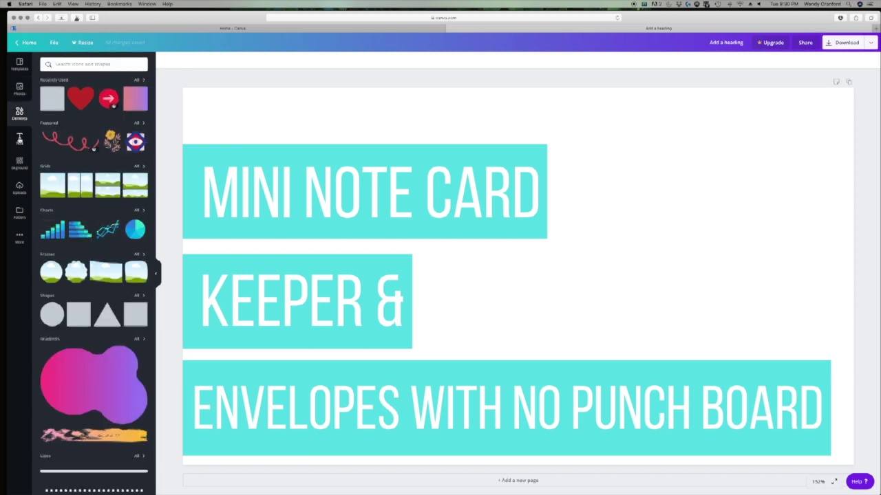
pyautogui.click(20, 141)
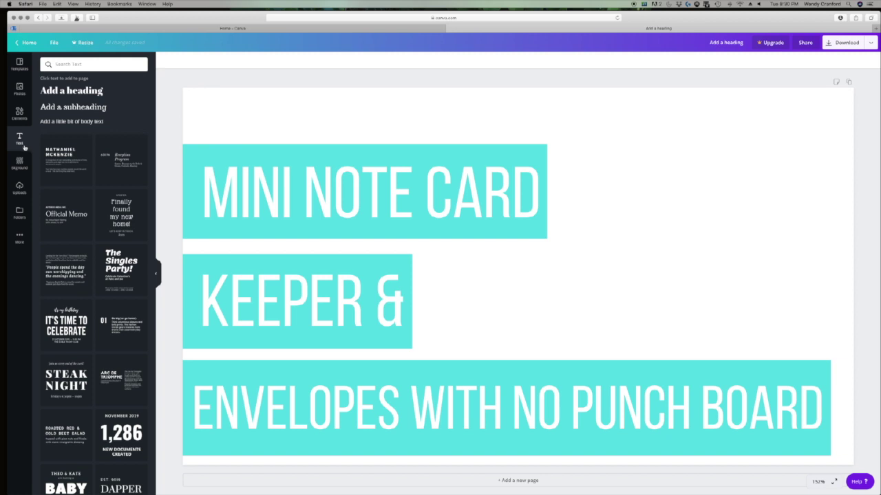
# Step: Browse the YouTube Thumbnail templates and try the baking tips, lion and surfing templates on the design, ending with the surfing one
pyautogui.click(19, 65)
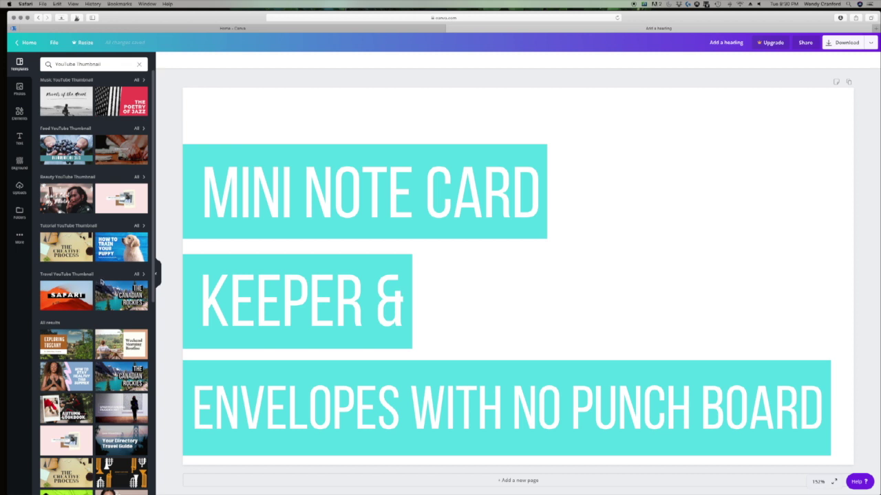
pyautogui.scroll(-10, 101, 281)
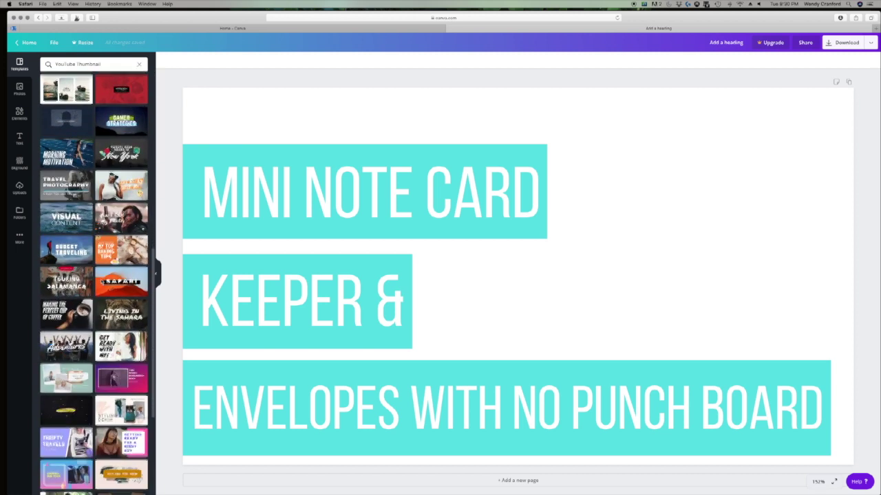
pyautogui.click(116, 251)
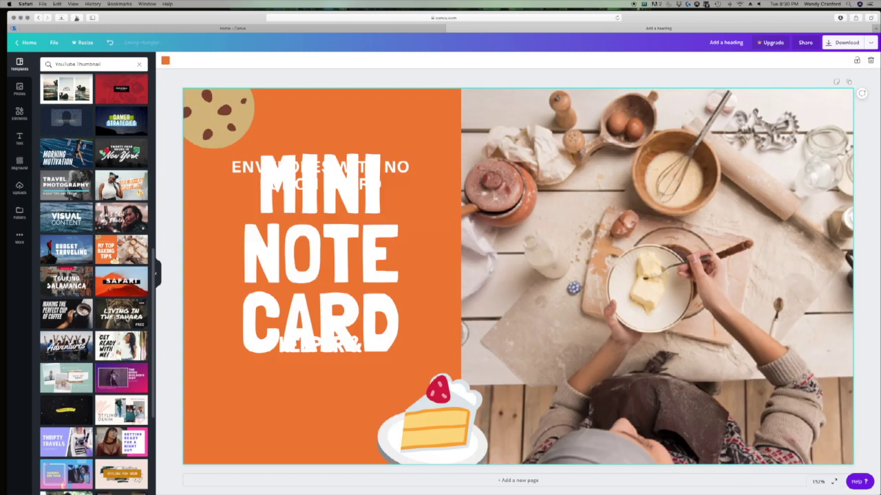
pyautogui.scroll(-10, 126, 318)
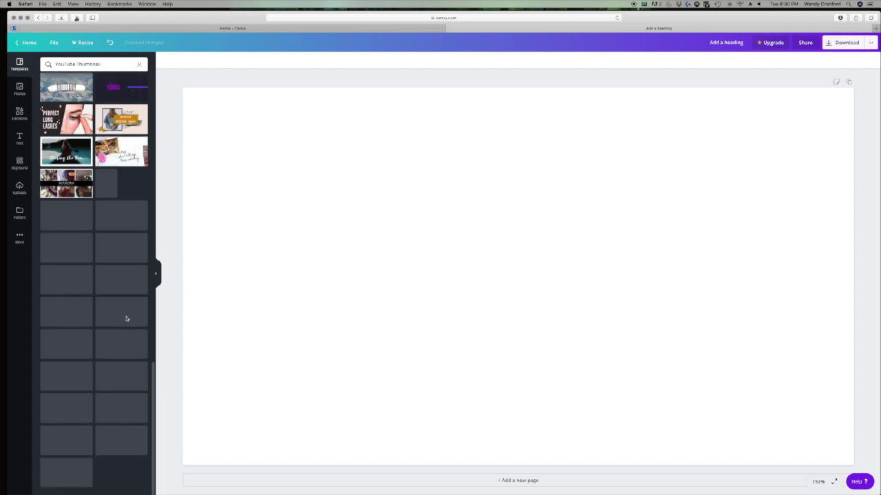
pyautogui.scroll(-5, 127, 316)
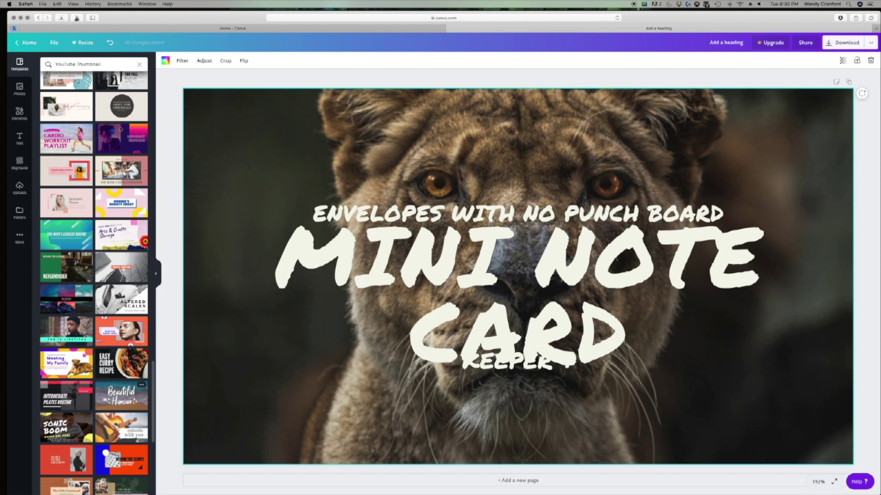
pyautogui.scroll(-2, 106, 402)
pyautogui.scroll(-10, 107, 402)
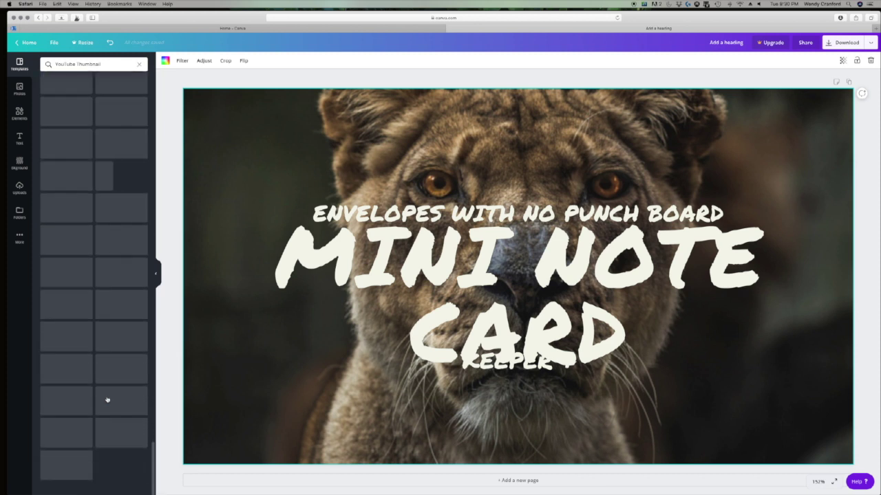
pyautogui.click(106, 399)
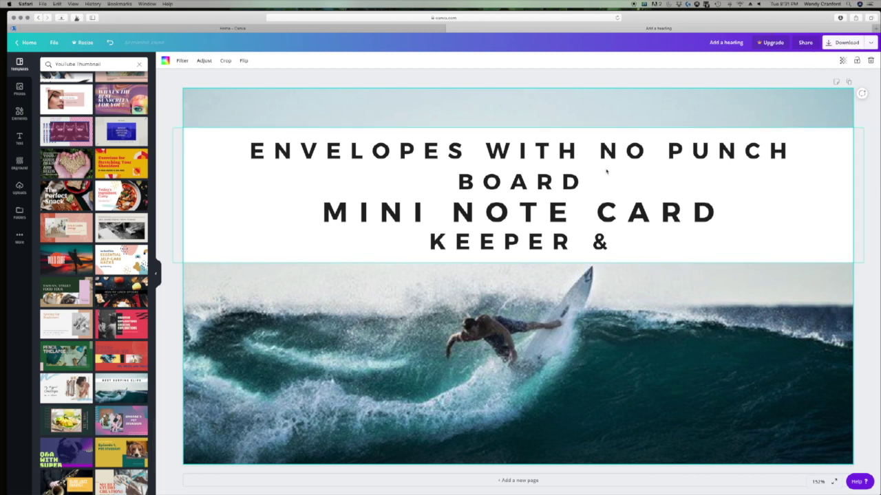
# Step: Review the Canva Pro upgrade offer, close it and look through more thumbnail templates
pyautogui.click(768, 43)
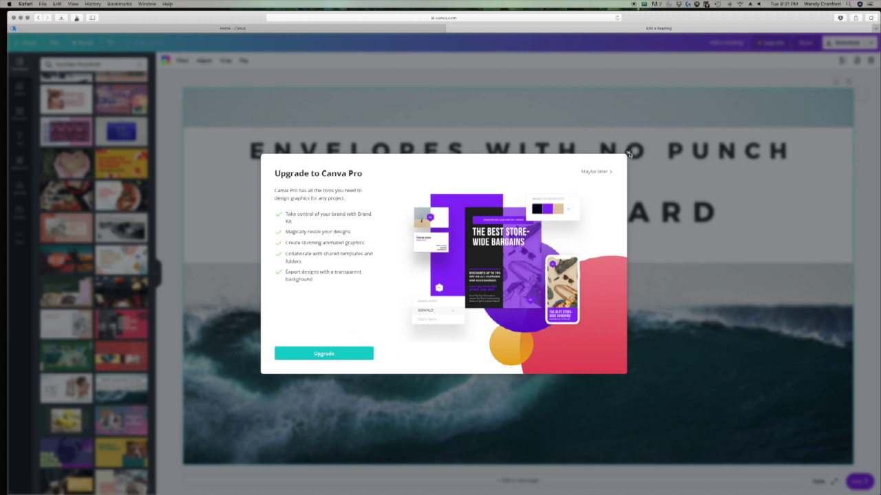
pyautogui.click(626, 154)
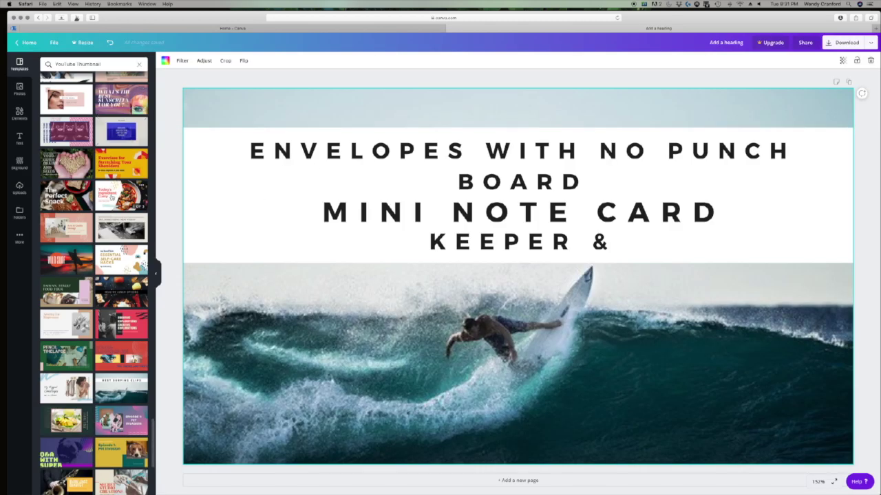
pyautogui.scroll(-15, 121, 276)
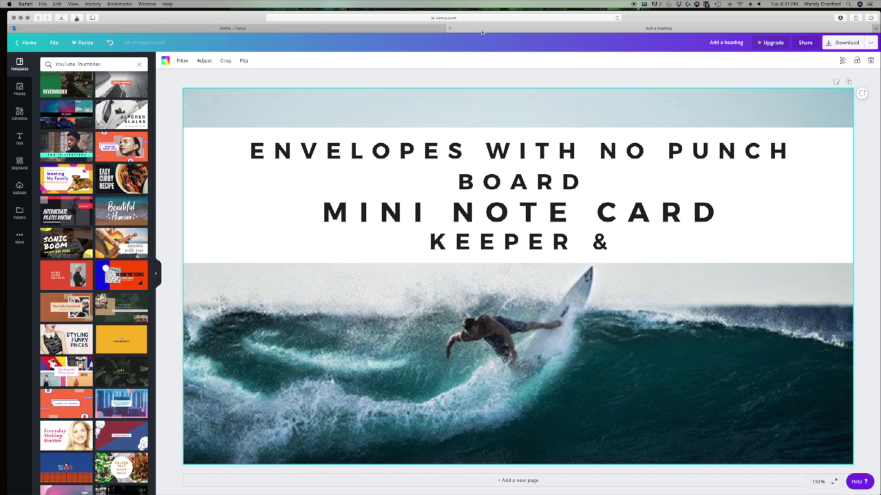
# Step: Return to PicMonkey at picmonkey.com from the Canva home page and log in with the saved e-mail address and account password
pyautogui.click(439, 32)
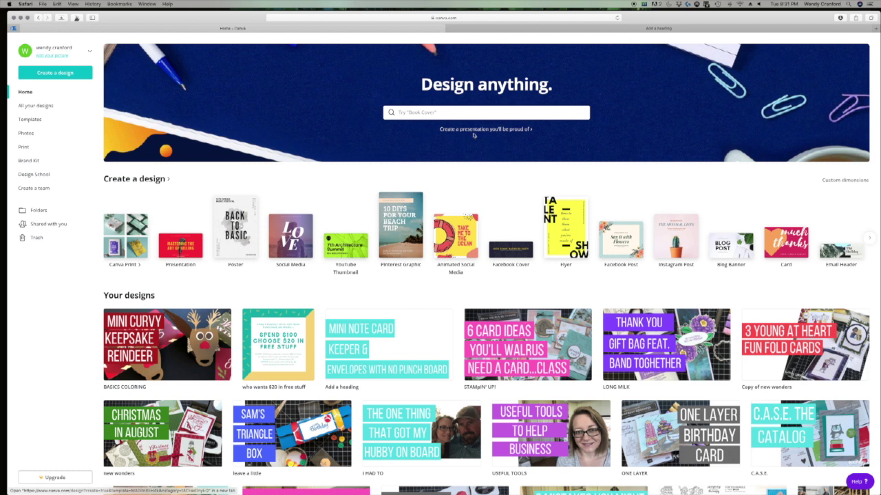
pyautogui.click(385, 18)
pyautogui.write('picmonkey.com')
pyautogui.press('Return')
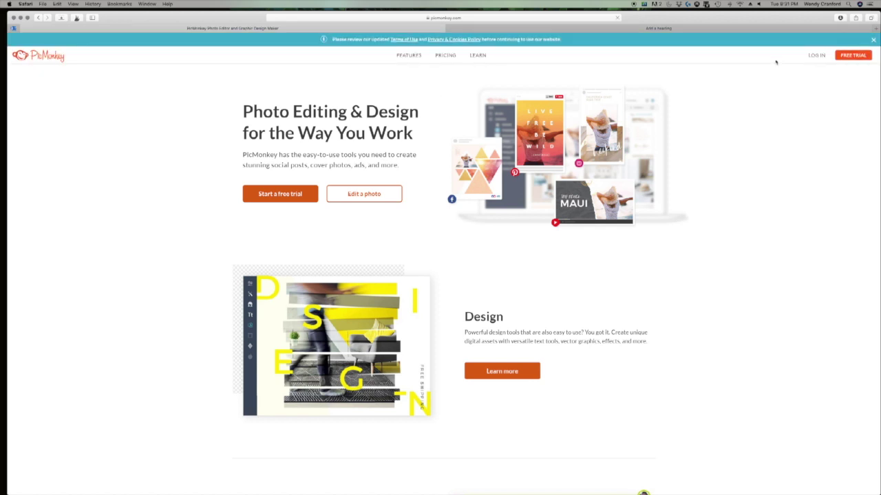
pyautogui.click(814, 56)
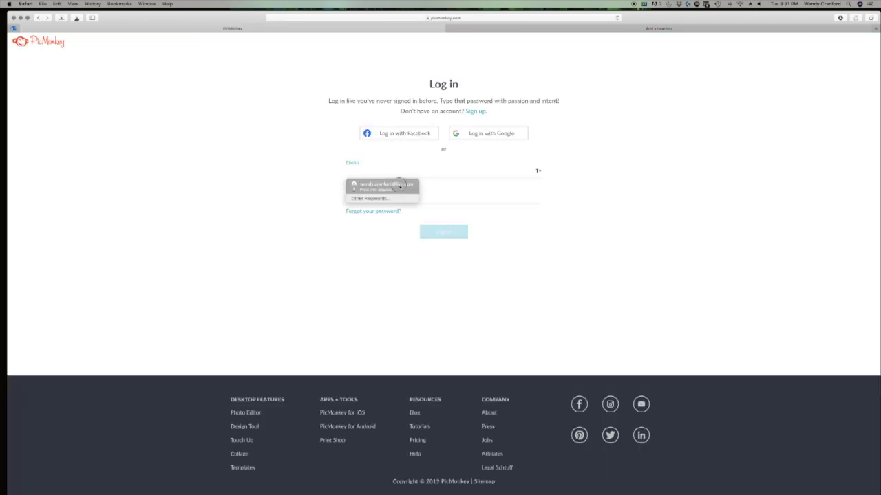
pyautogui.click(399, 183)
pyautogui.click(439, 234)
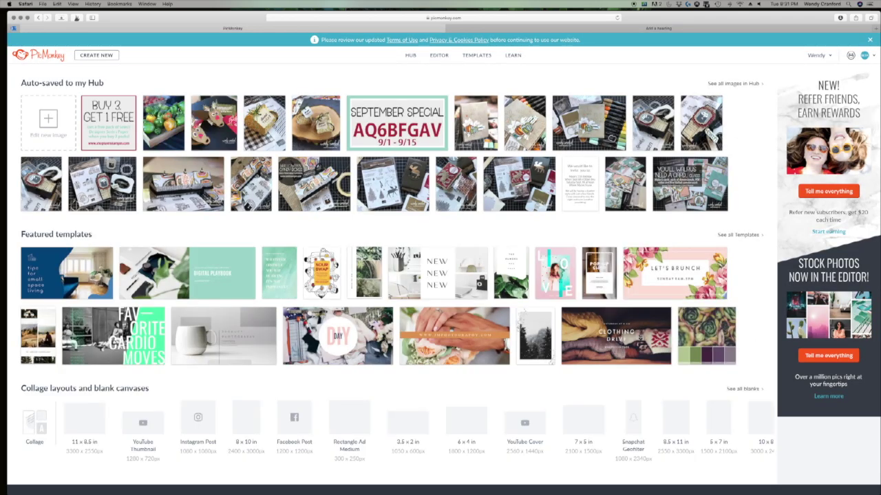
# Step: Select the saved BUY 3, GET 1 FREE design for editing and dismiss the choice between the image and a copy
pyautogui.click(118, 134)
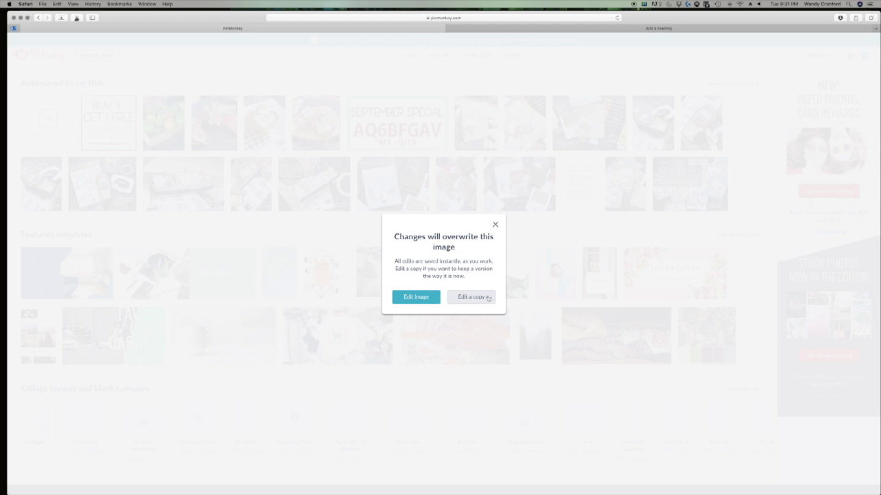
pyautogui.click(495, 225)
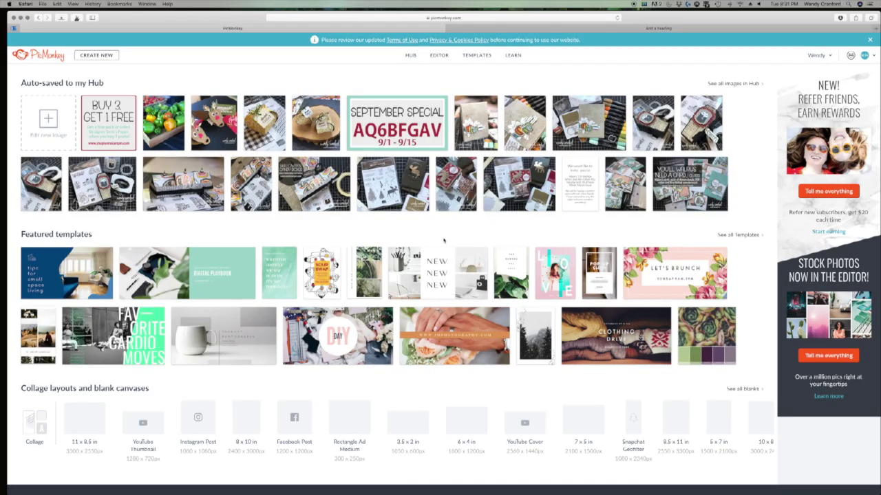